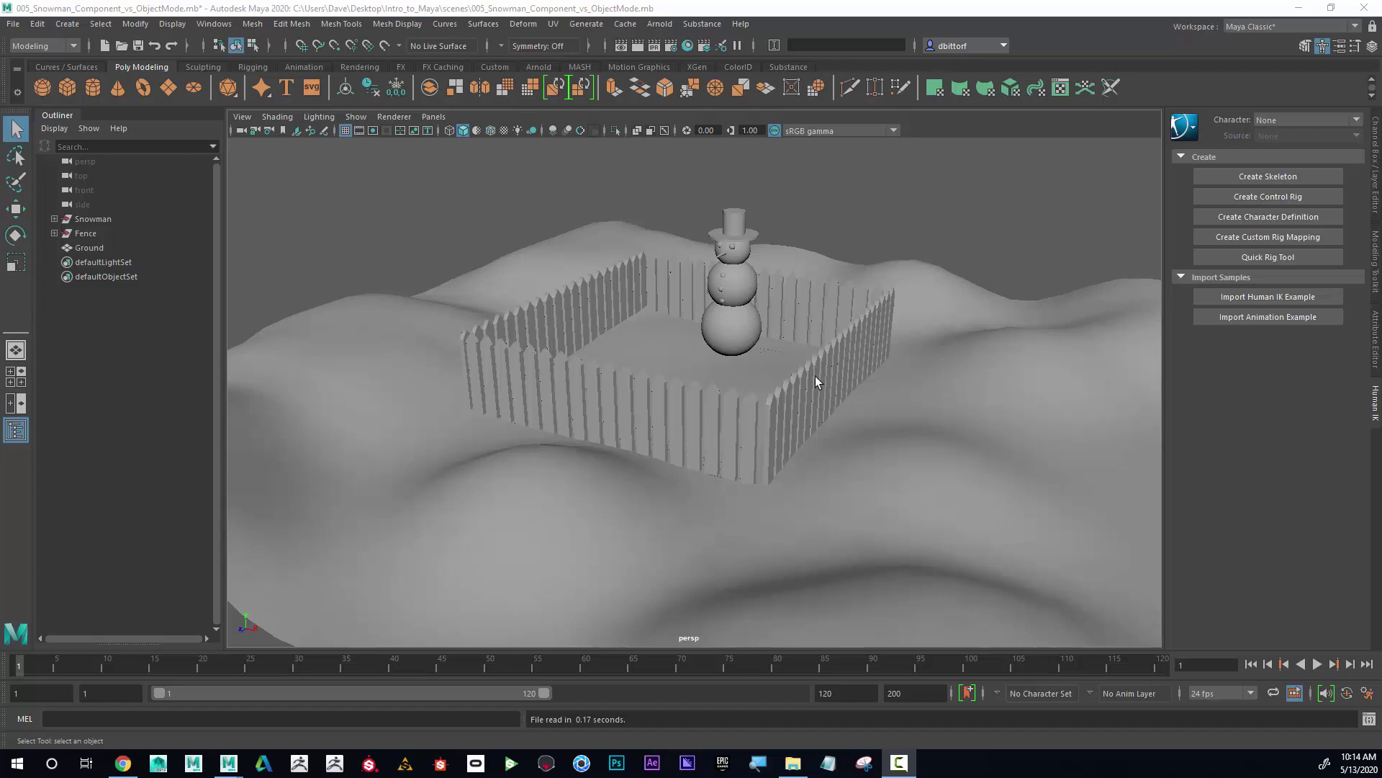
- Zoom the persp view in on the snowman's head and select its carrot nose
alt+right_drag(818, 382, 921, 354)
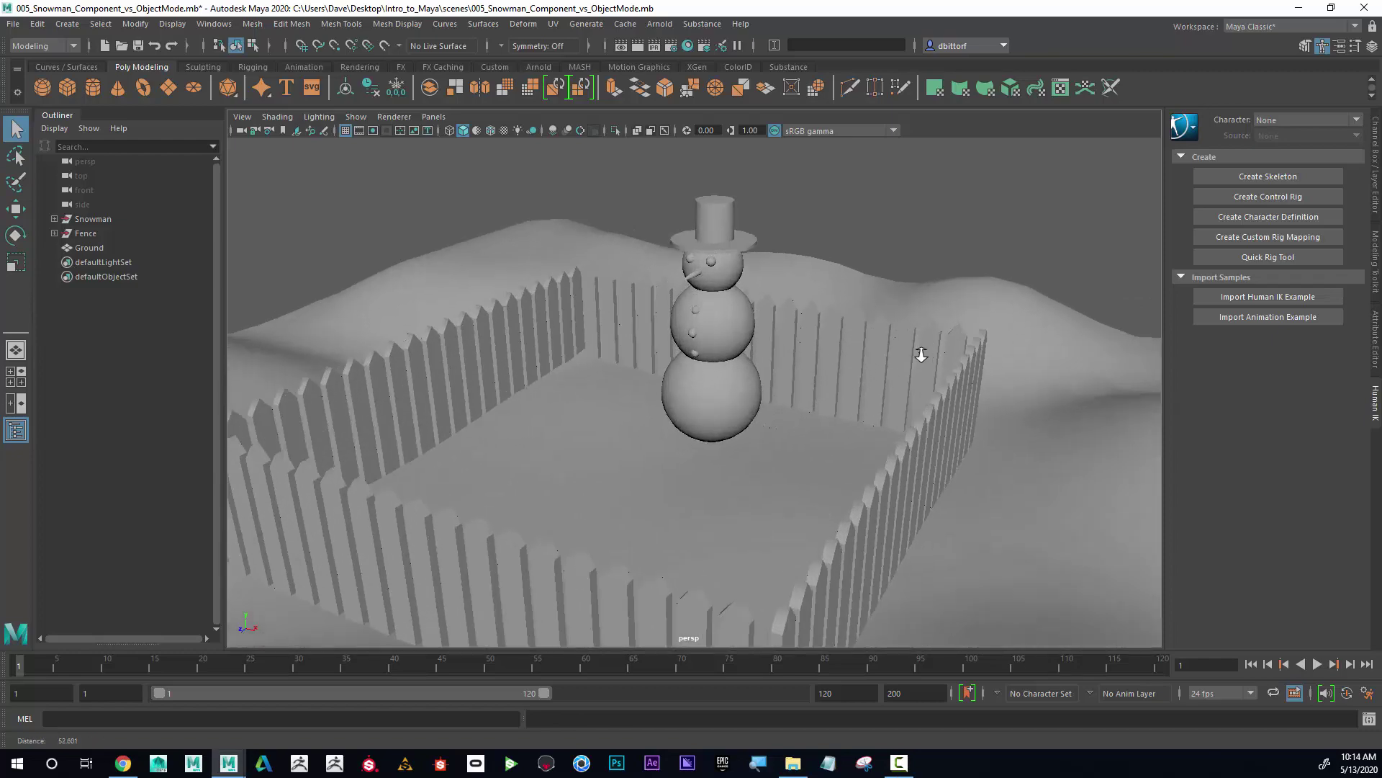
alt+drag(922, 355, 695, 304)
alt+right_drag(696, 303, 852, 393)
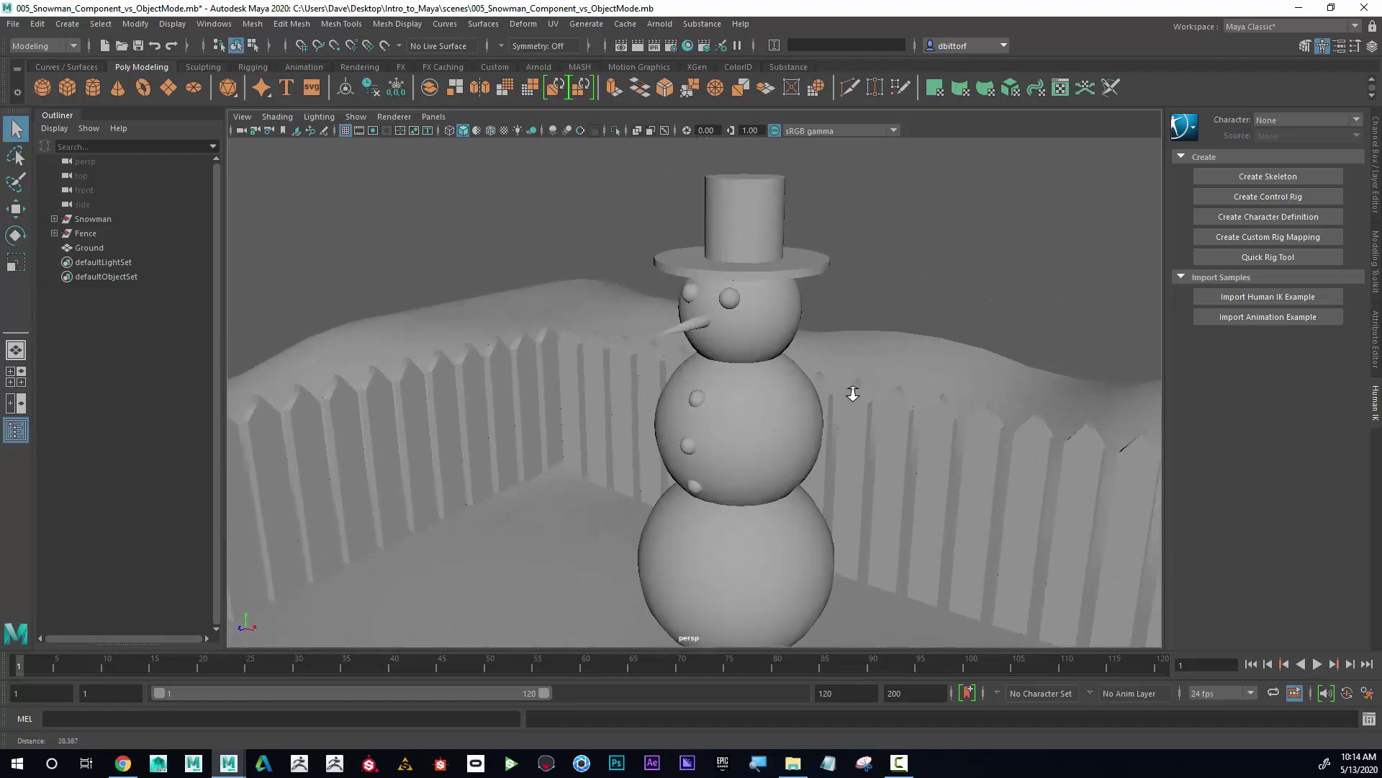
click(684, 316)
scroll(717, 317, up, 5)
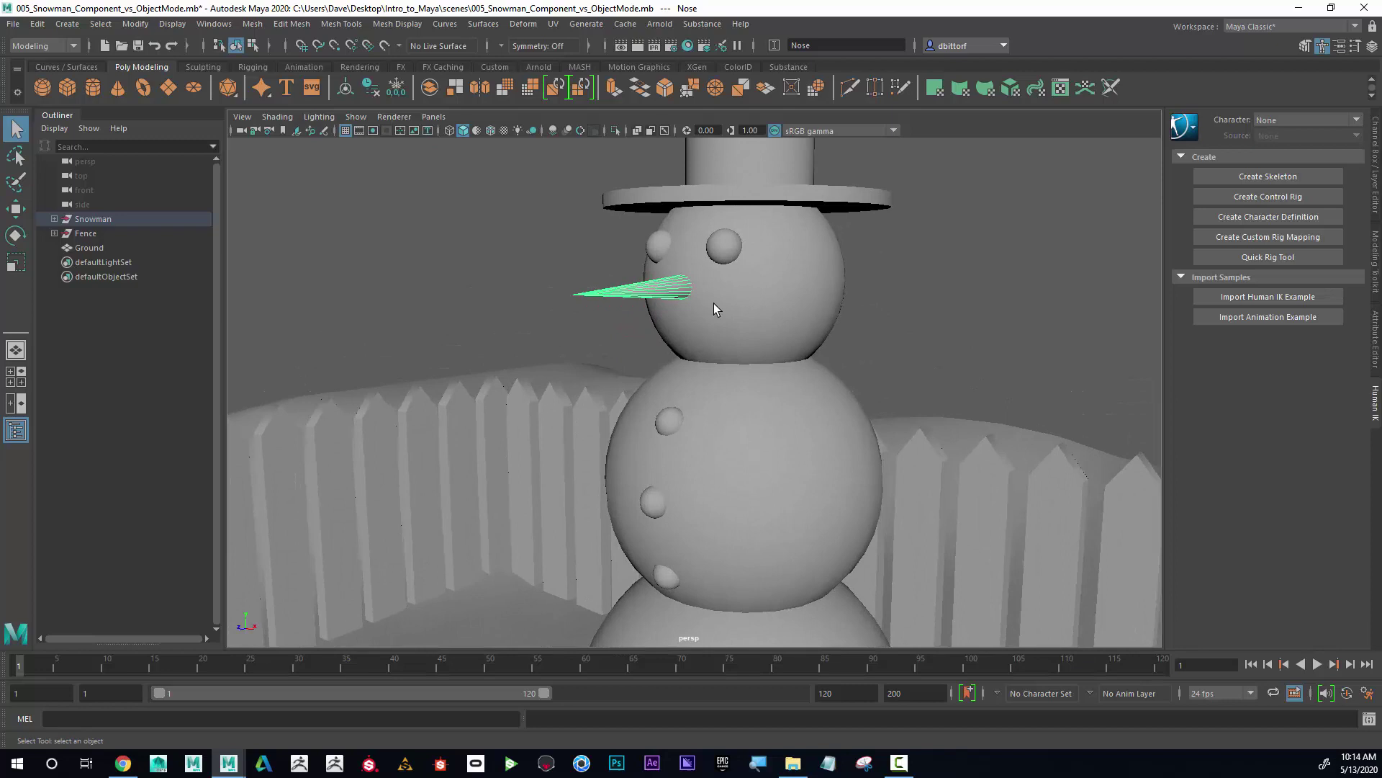
- Assign a new Lambert material (lambert2) to the snowman's nose
right_click(660, 290)
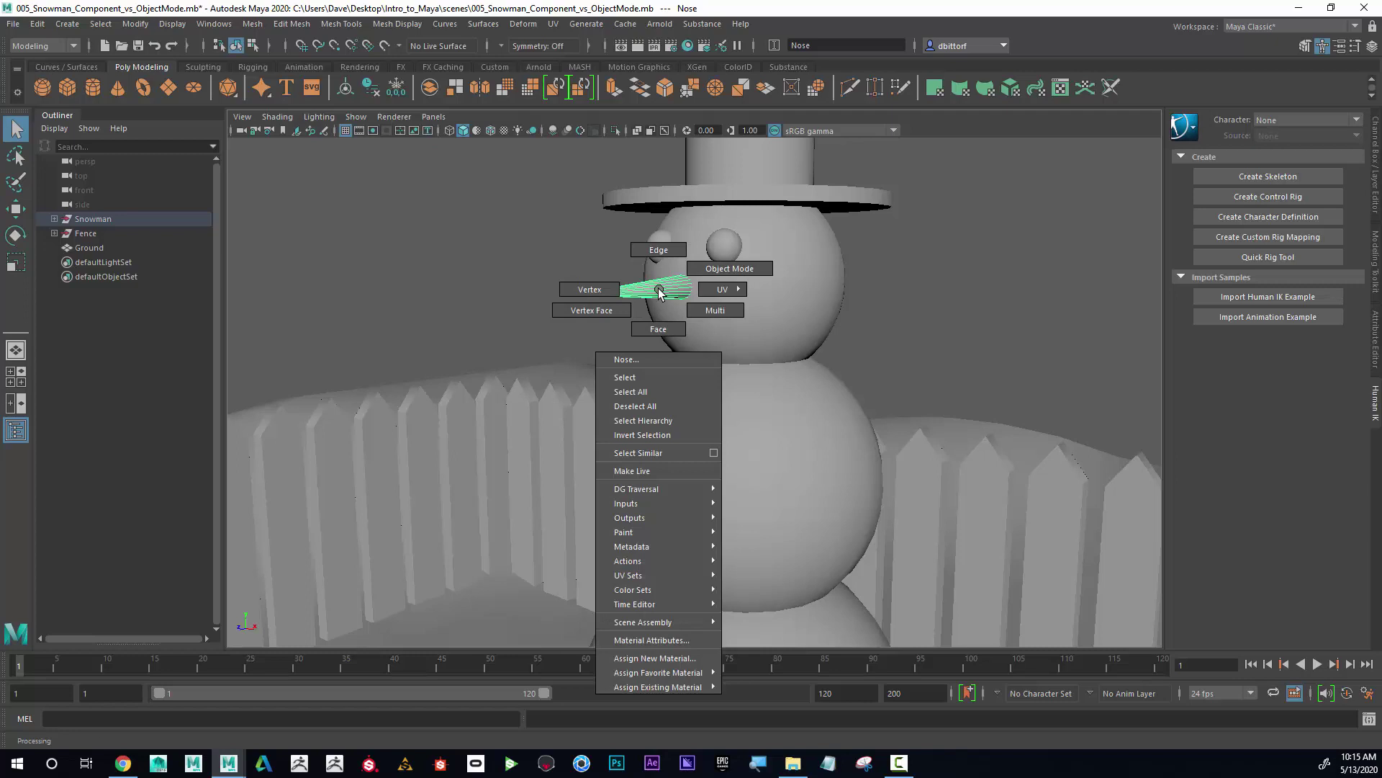
click(709, 659)
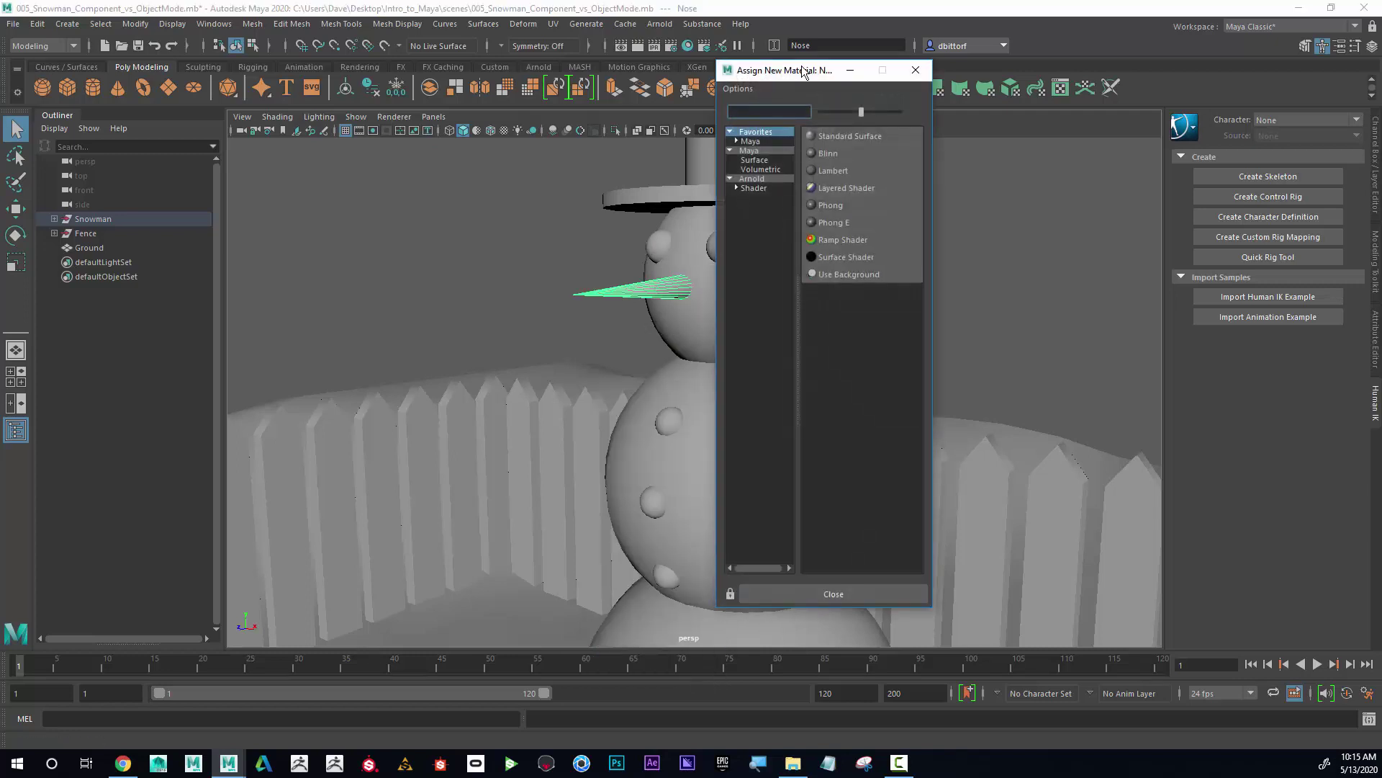
drag(795, 72, 877, 85)
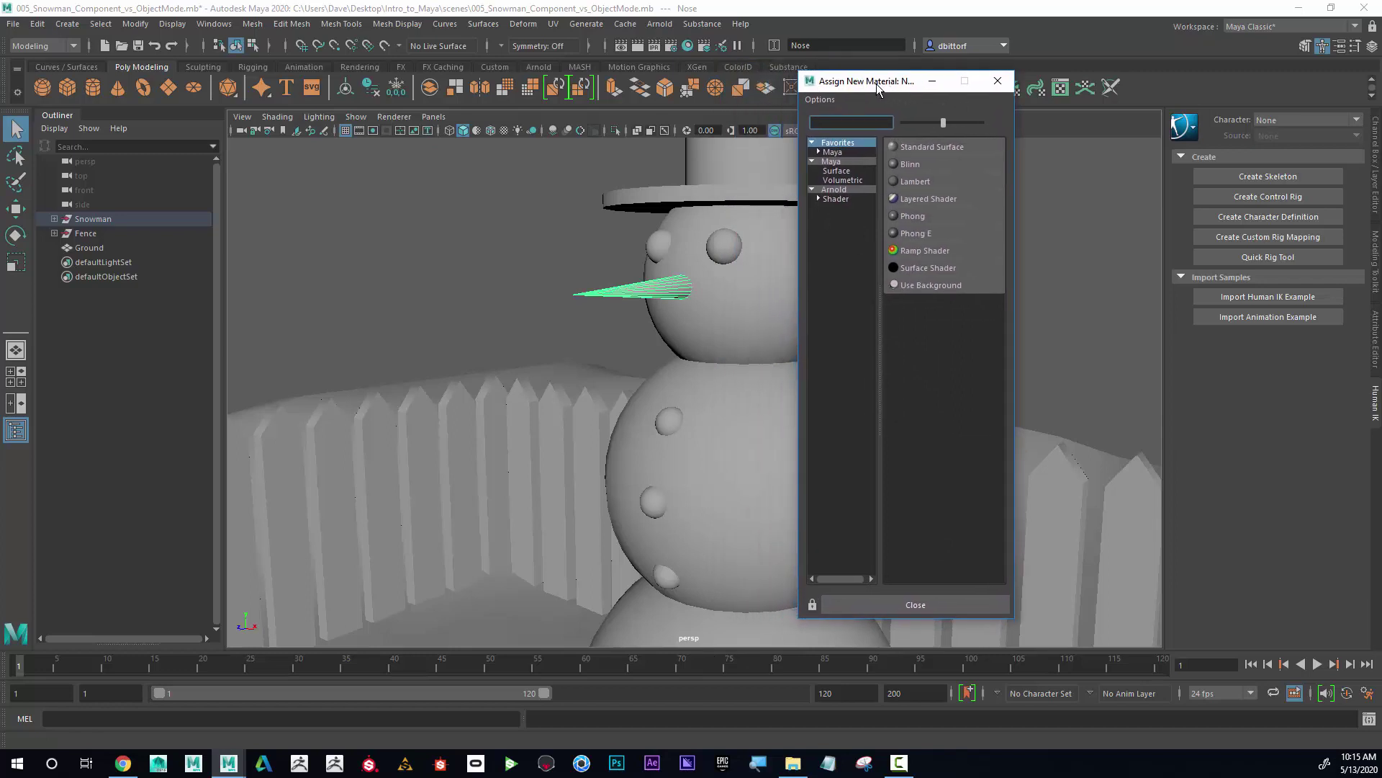
drag(1018, 211, 1044, 212)
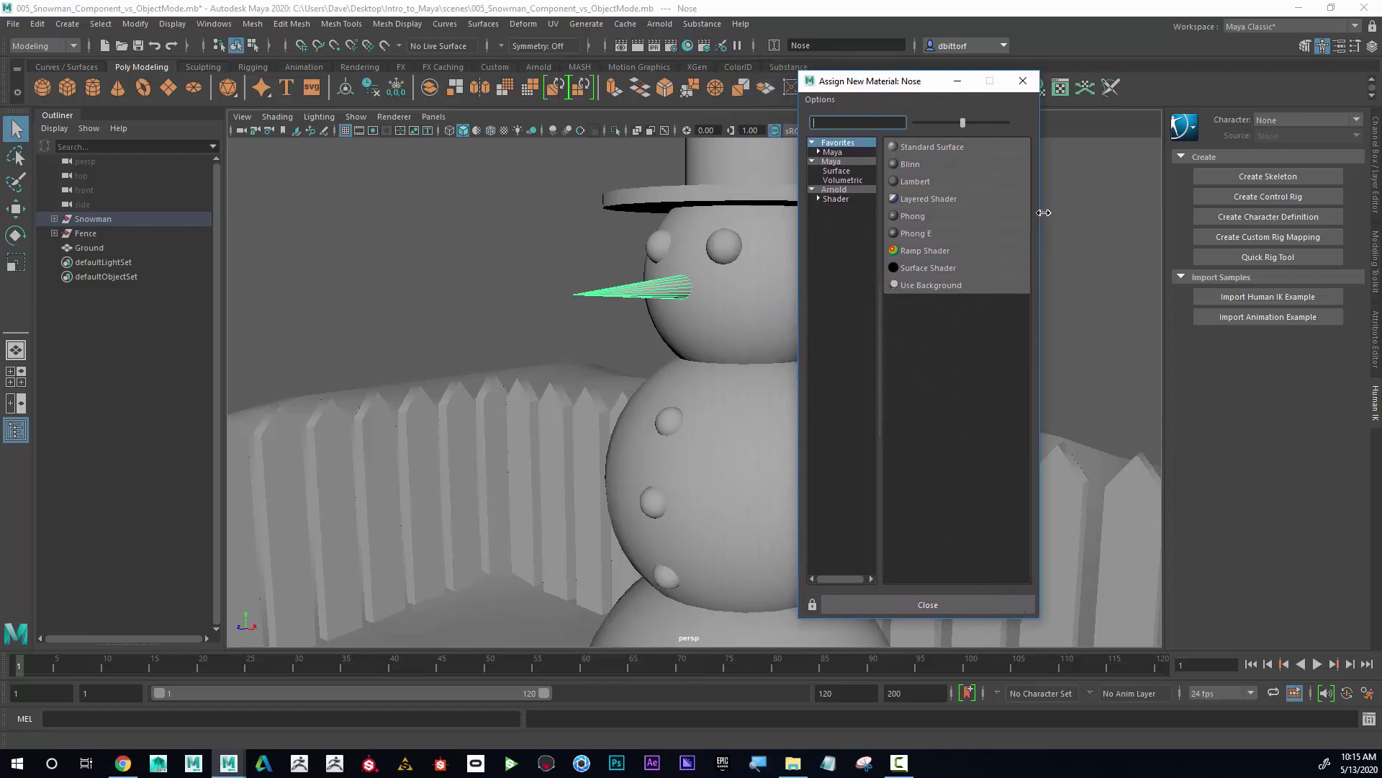
click(918, 183)
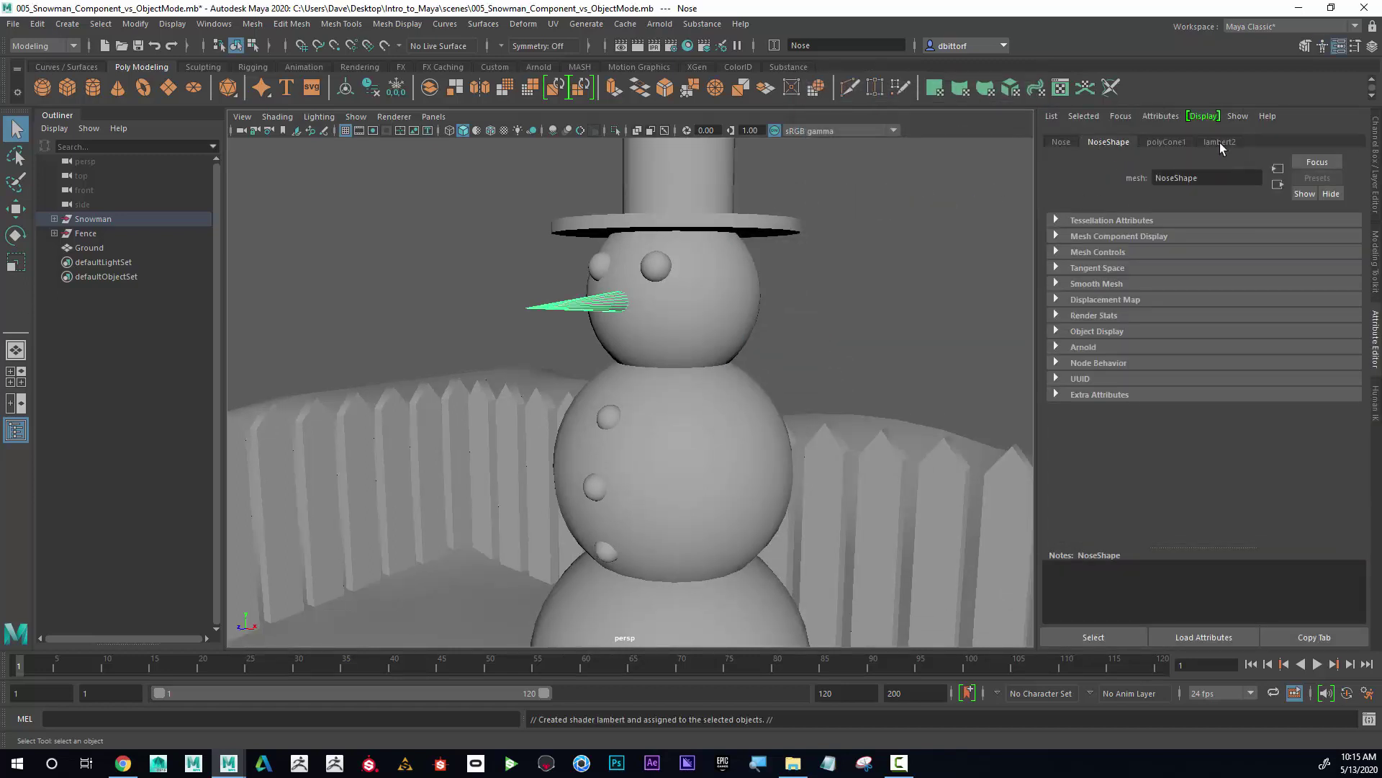
- Rename the nose's lambert2 material to 'Orange' in the Attribute Editor
click(1219, 143)
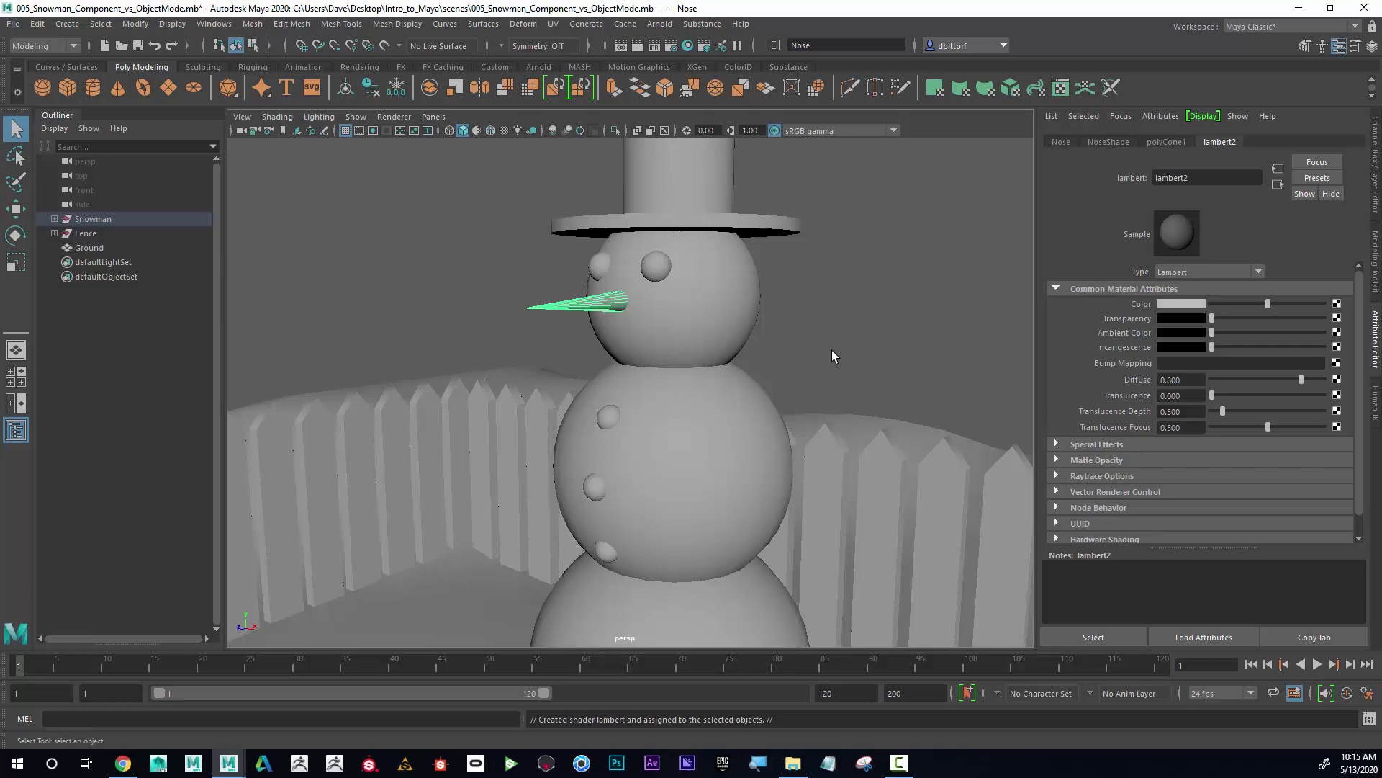
double_click(1200, 180)
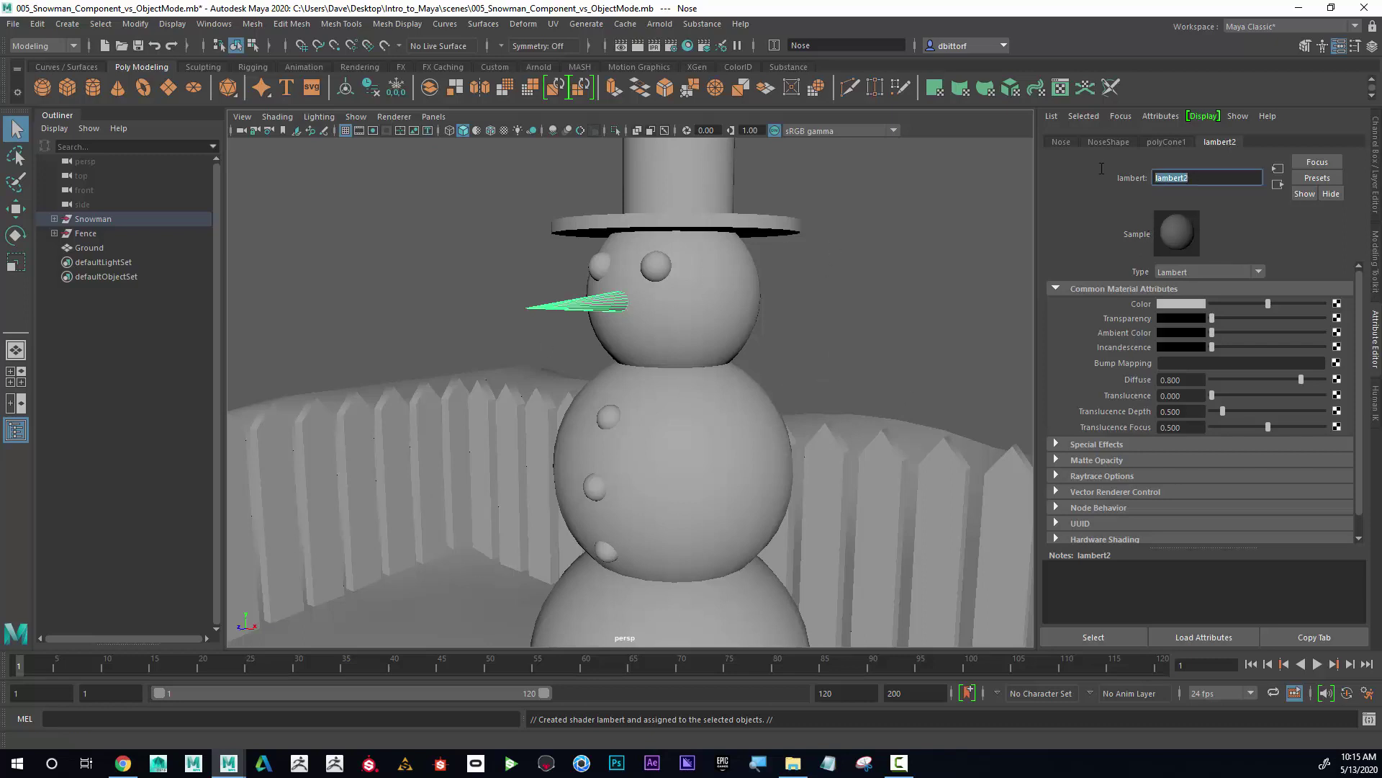
text(Orange)
key(Return)
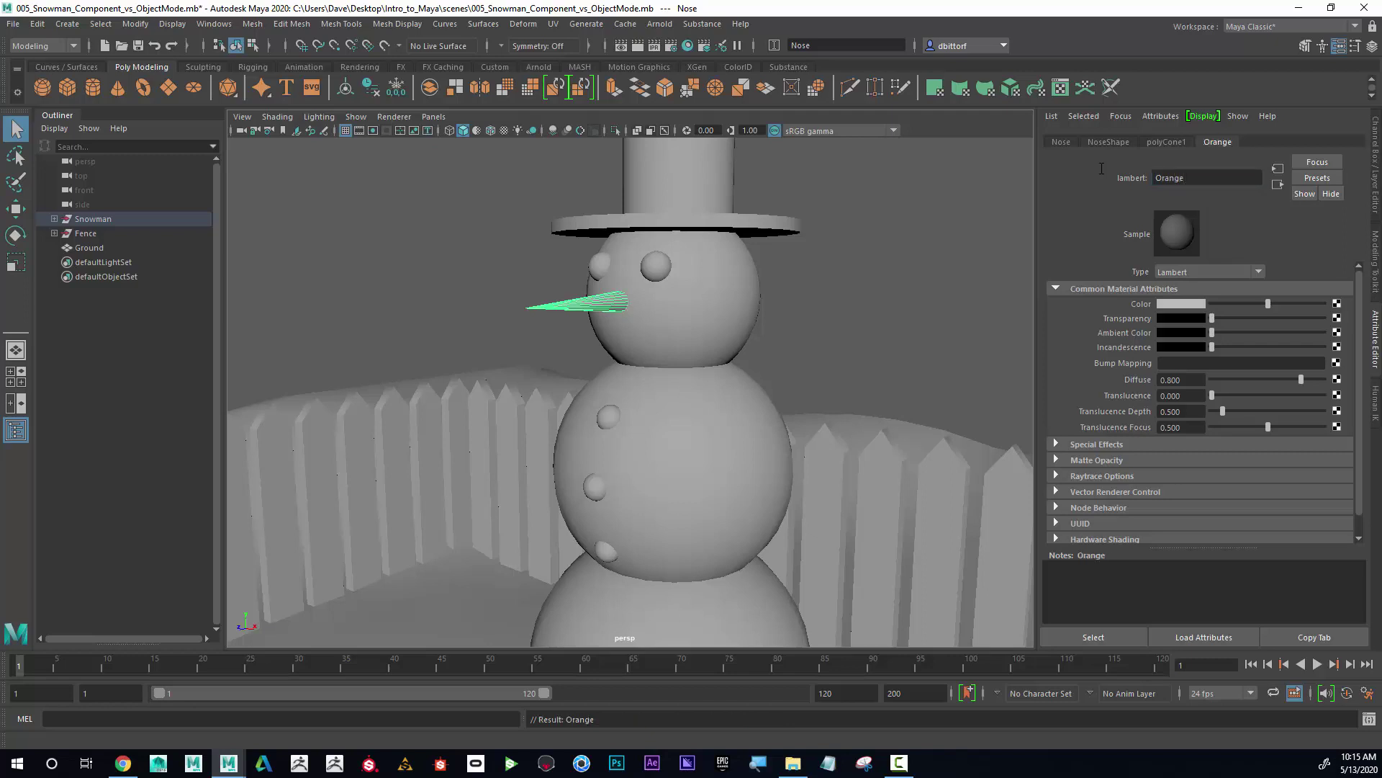
- Set the Orange material's colour to an orange hue and deselect to view the nose
click(1181, 304)
mouse_move(1310, 311)
mouse_down()
mouse_move(1293, 322)
mouse_move(1317, 303)
mouse_move(1301, 282)
mouse_move(1320, 301)
mouse_move(1303, 339)
mouse_move(1296, 328)
mouse_up()
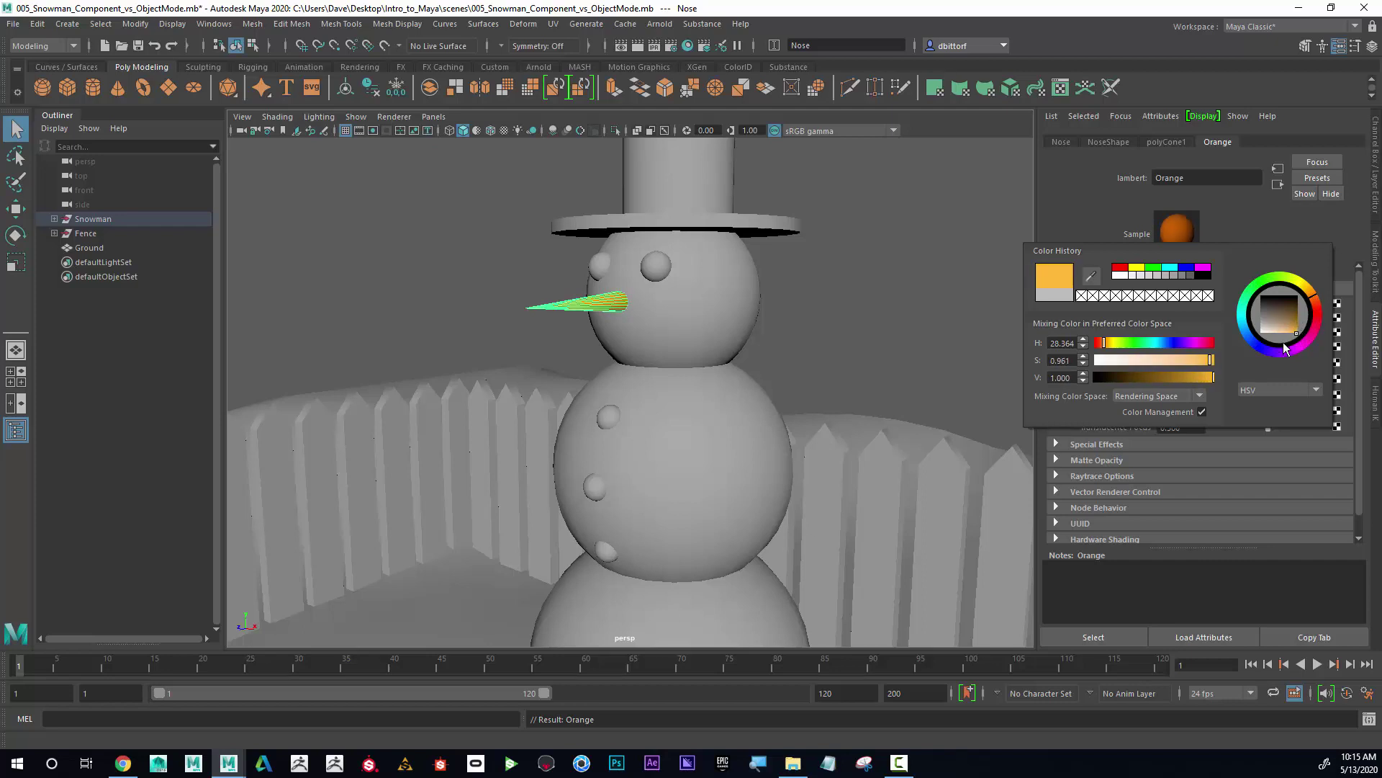
mouse_move(1207, 377)
mouse_down()
mouse_move(1196, 382)
mouse_move(1210, 364)
mouse_up()
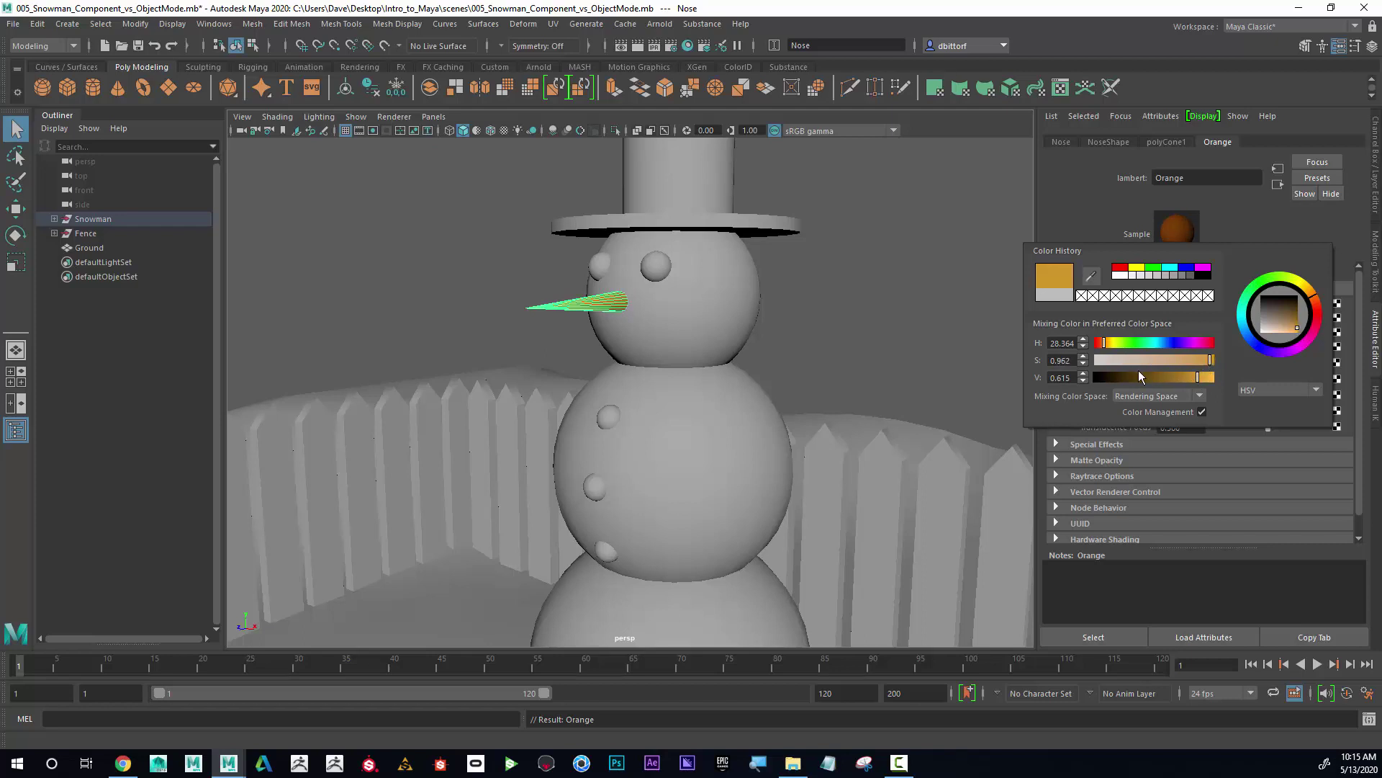
click(424, 206)
scroll(567, 302, down, 5)
scroll(497, 309, up, 5)
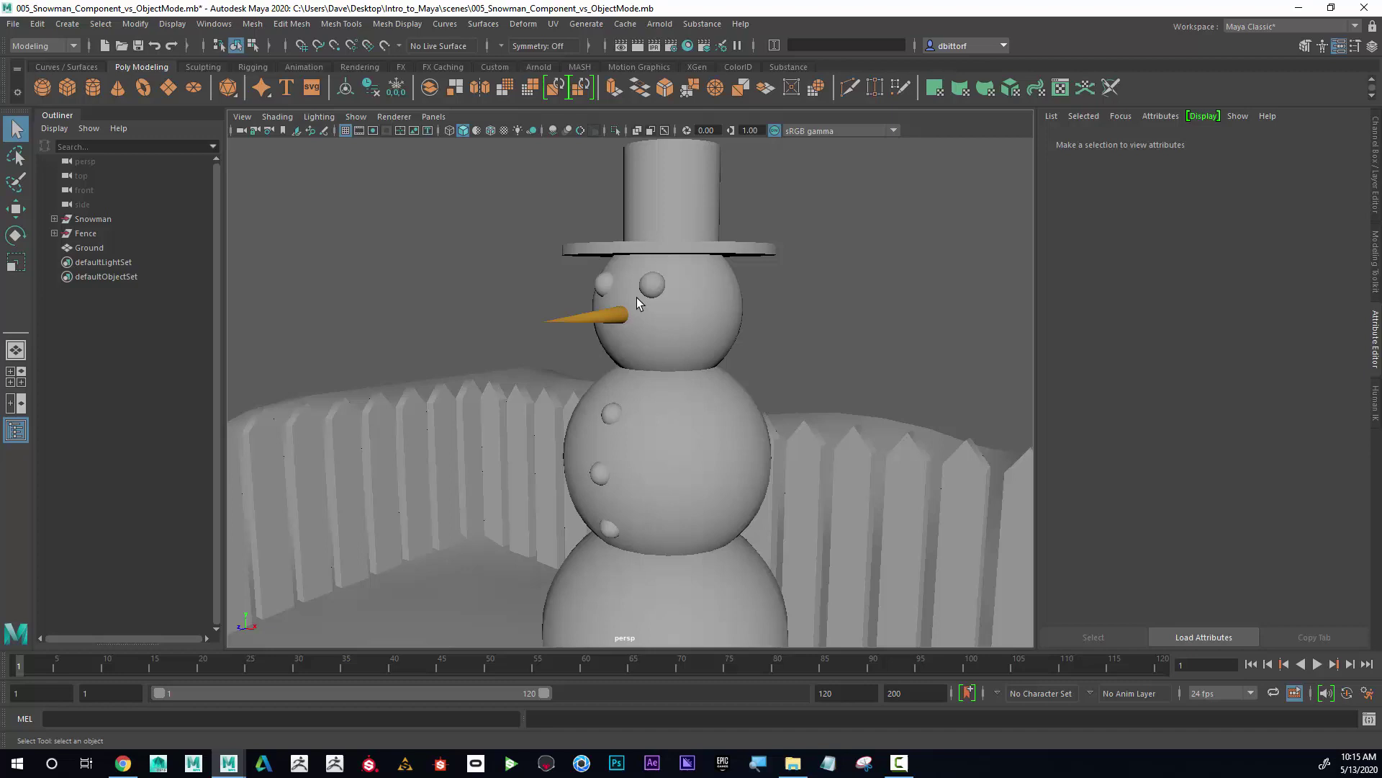
scroll(637, 296, up, 4)
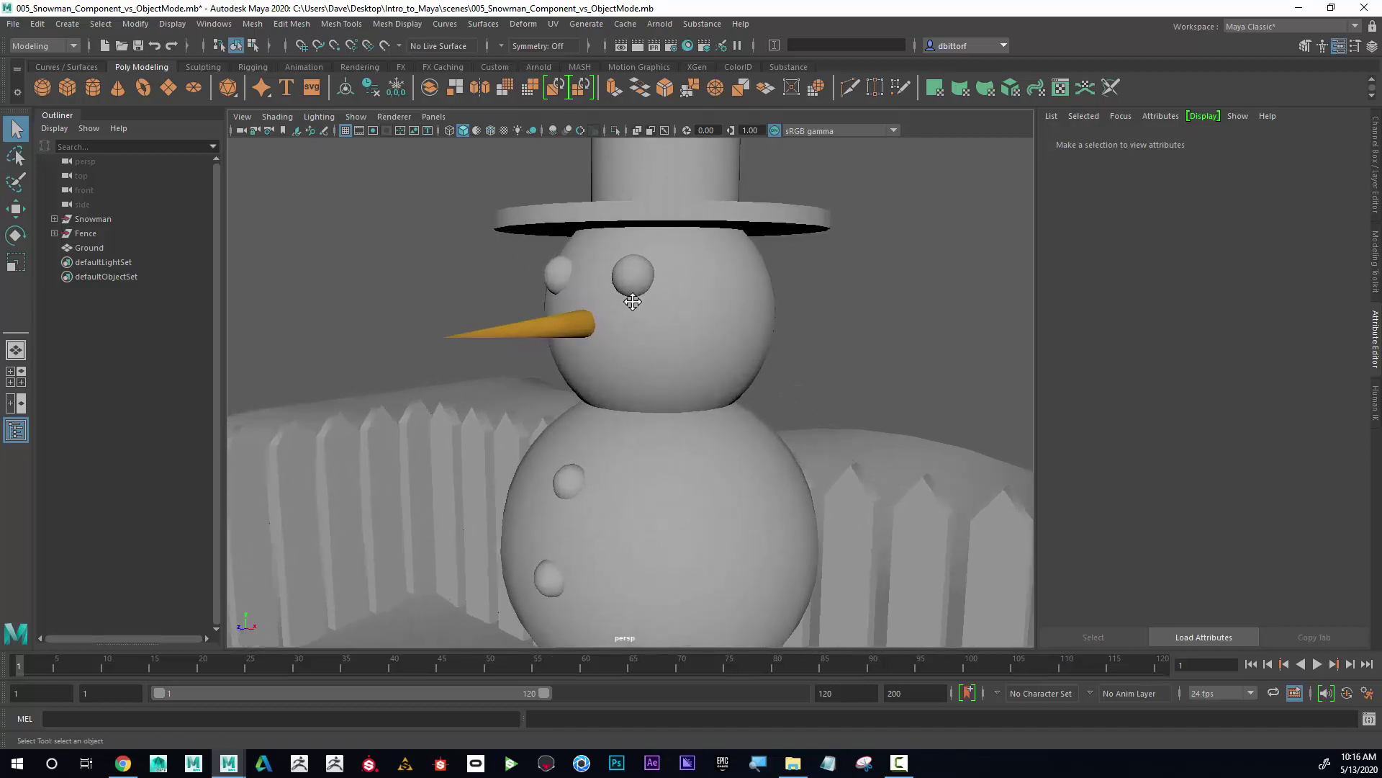
- Select the snowman's left eye and assign it a new Lambert material
alt+drag(750, 329, 624, 317)
click(625, 317)
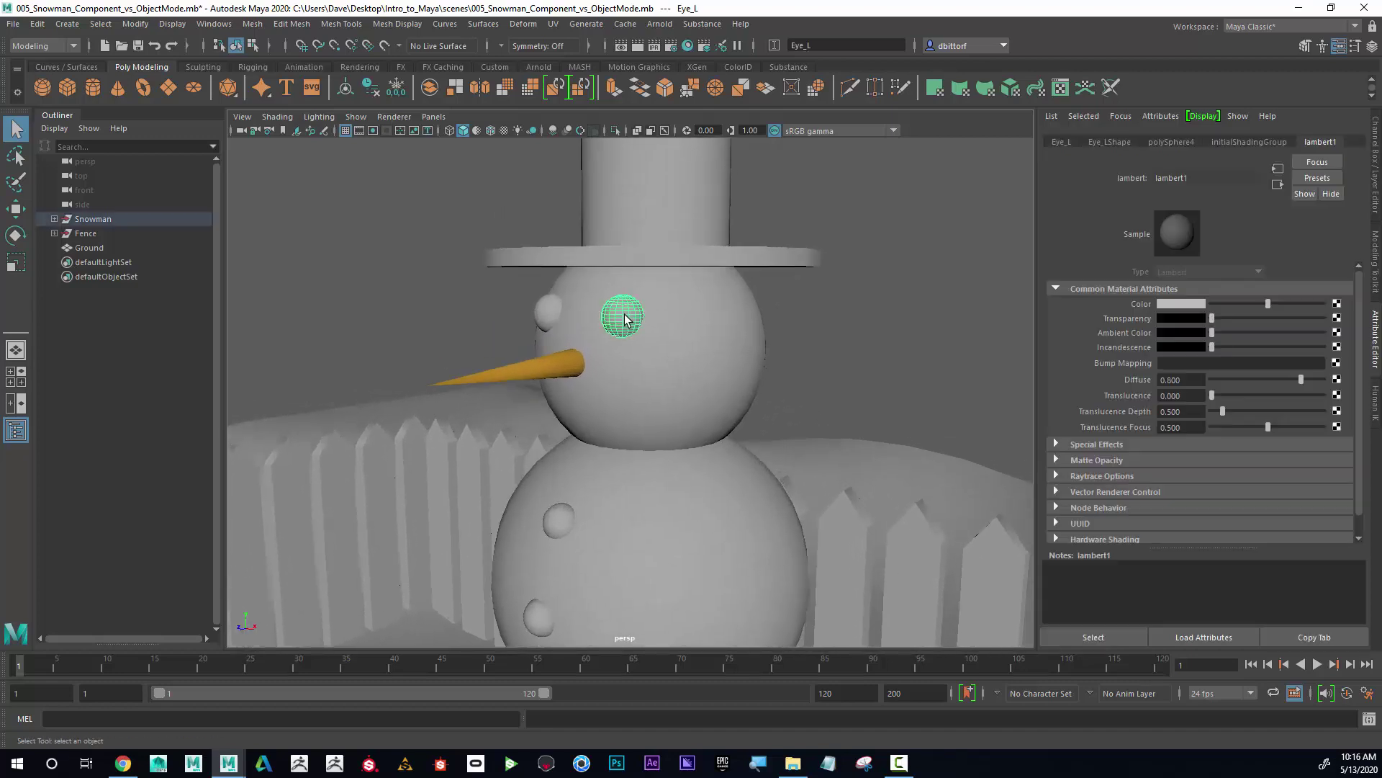
right_click(624, 319)
right_drag(624, 319, 641, 685)
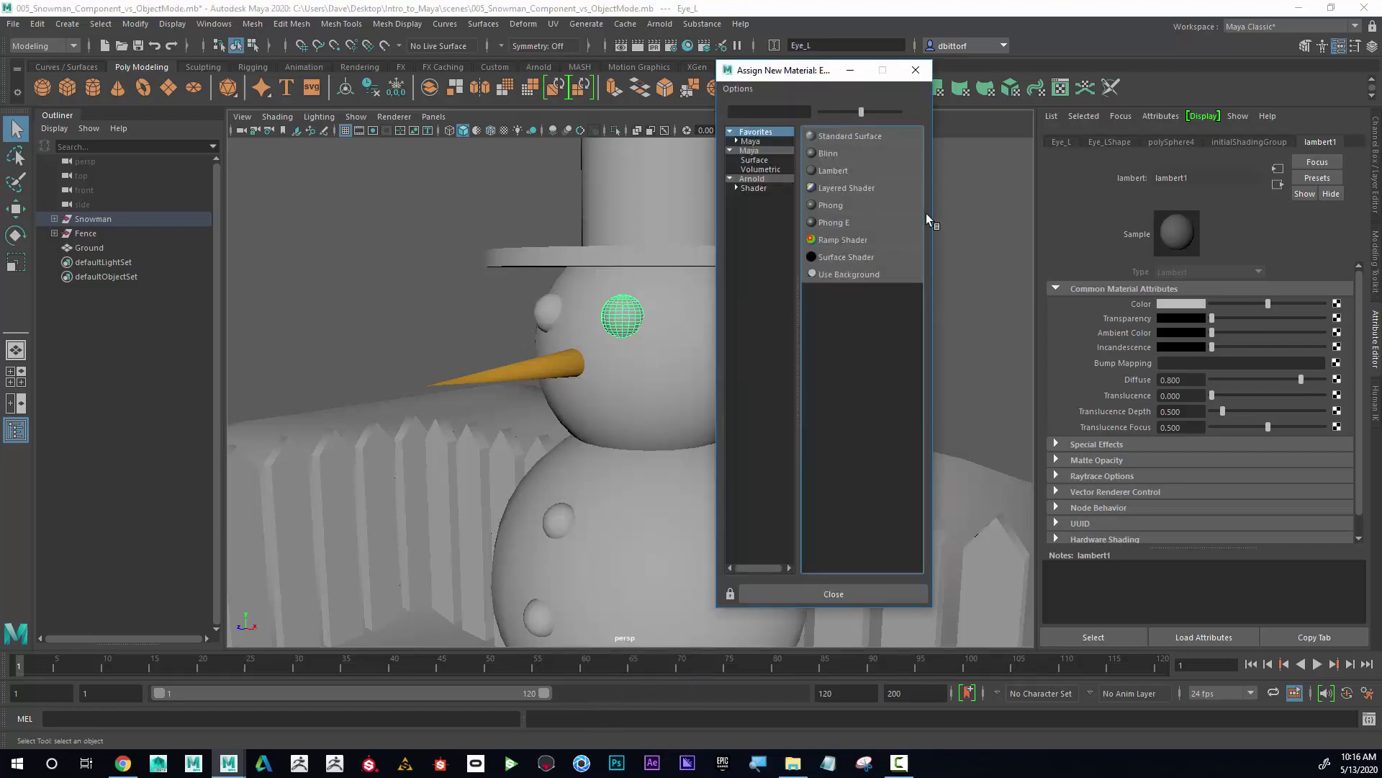
click(817, 172)
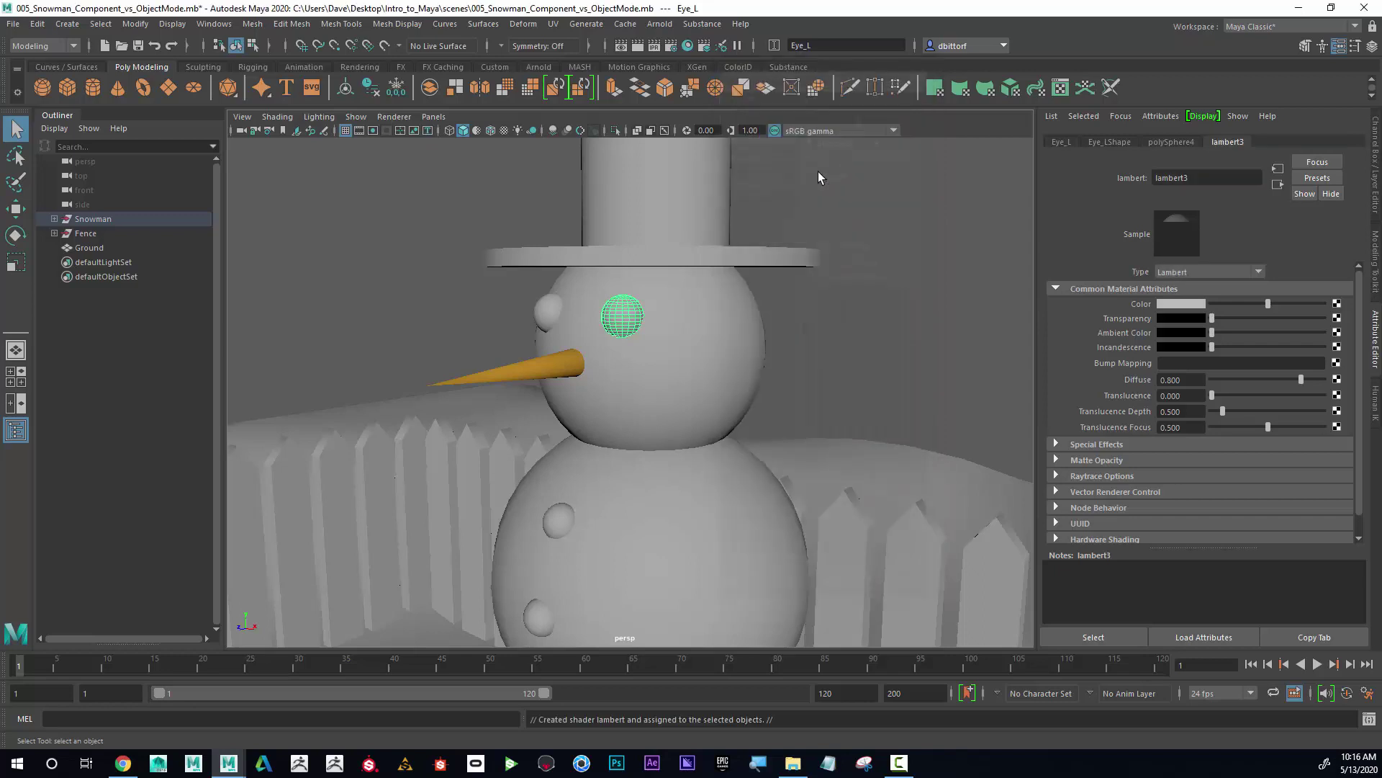
- Rename the eye's lambert3 material to 'Black'
double_click(1173, 176)
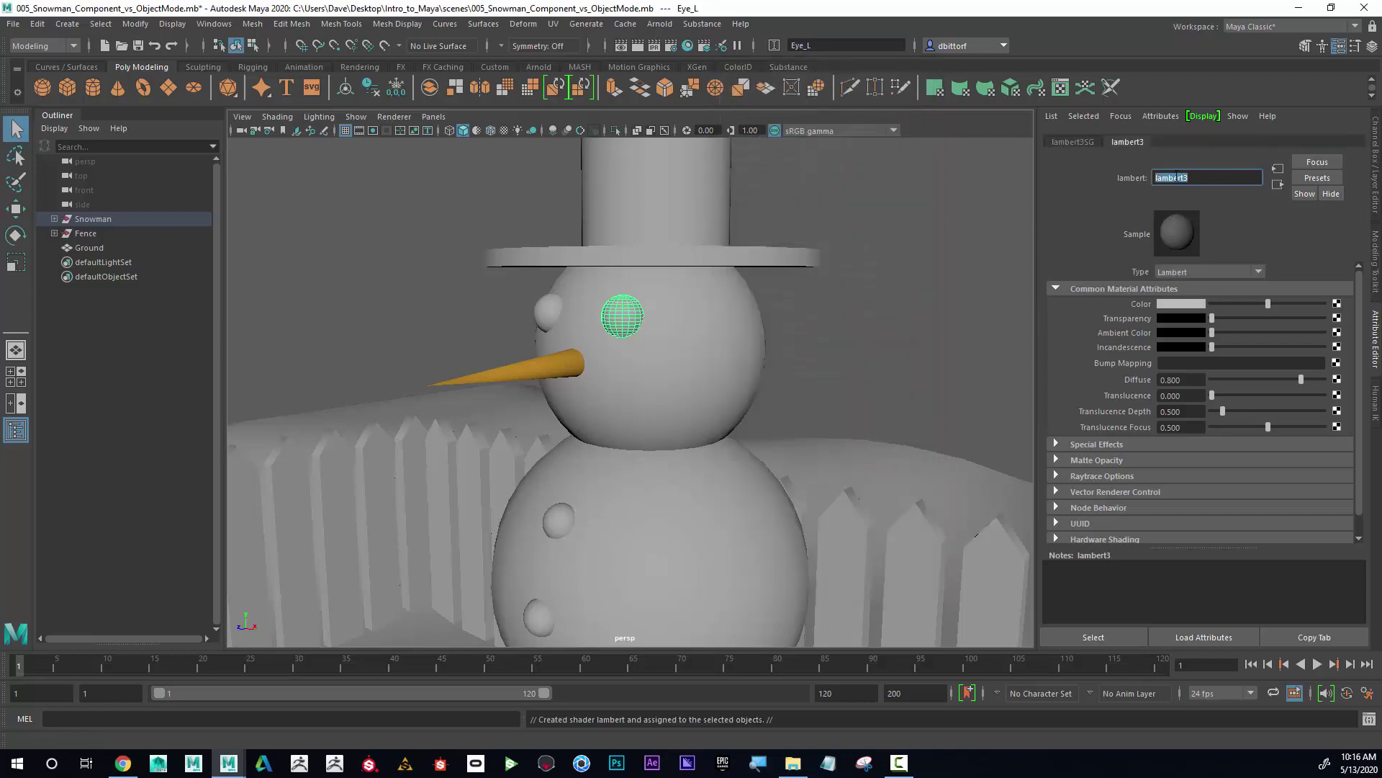
text(blac)
key(BackSpace)
key(BackSpace)
key(BackSpace)
text(B)
key(Return)
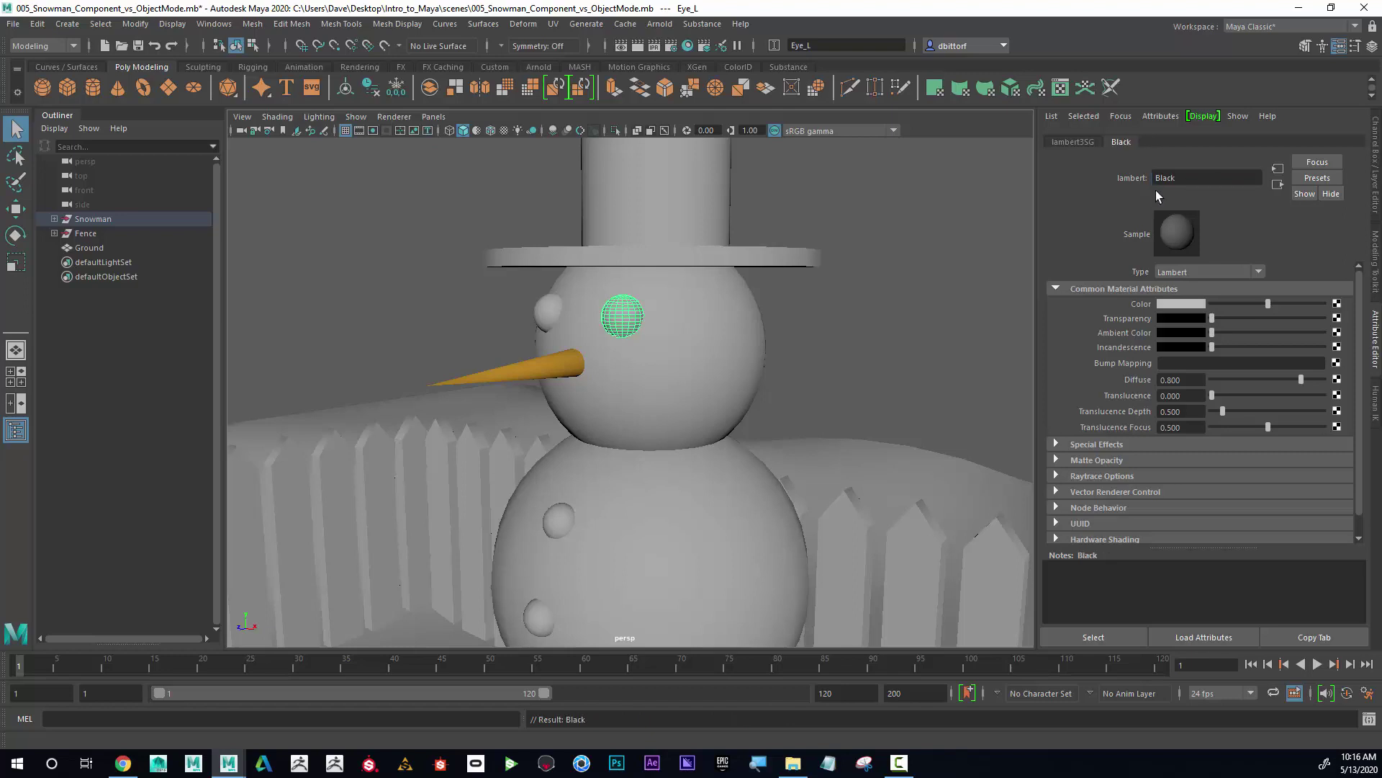
key(ctrl+z)
- Set the Black material's colour to black from the Color History palette
click(1177, 305)
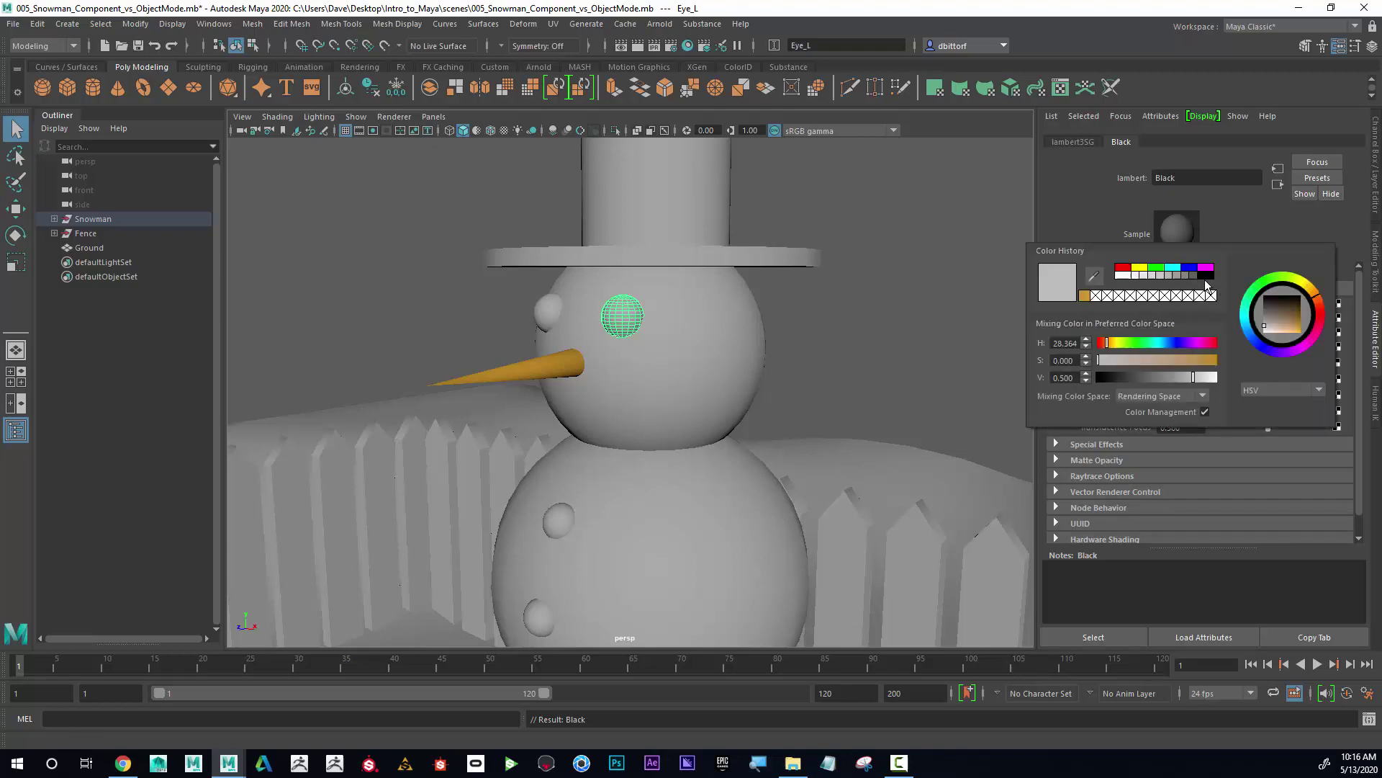
click(1207, 275)
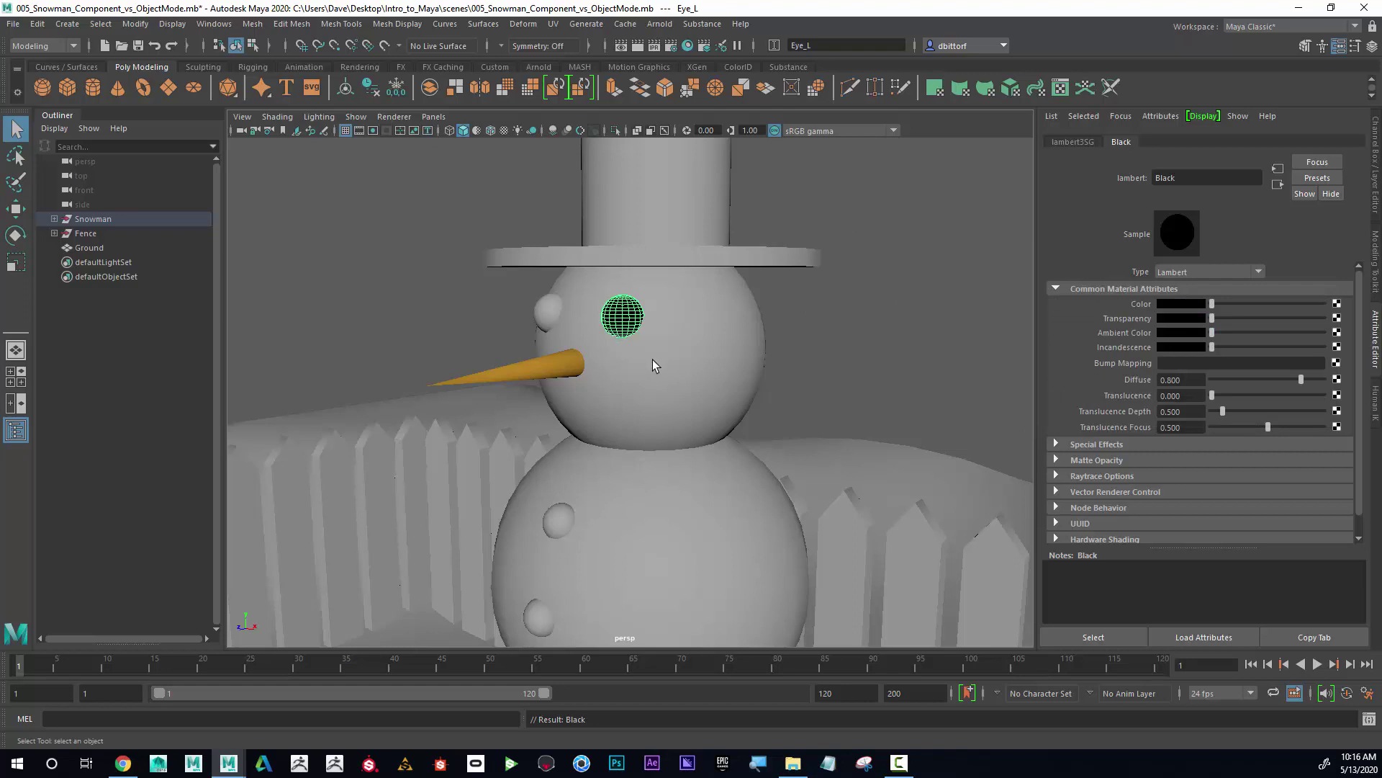
alt+drag(653, 360, 560, 267)
click(561, 270)
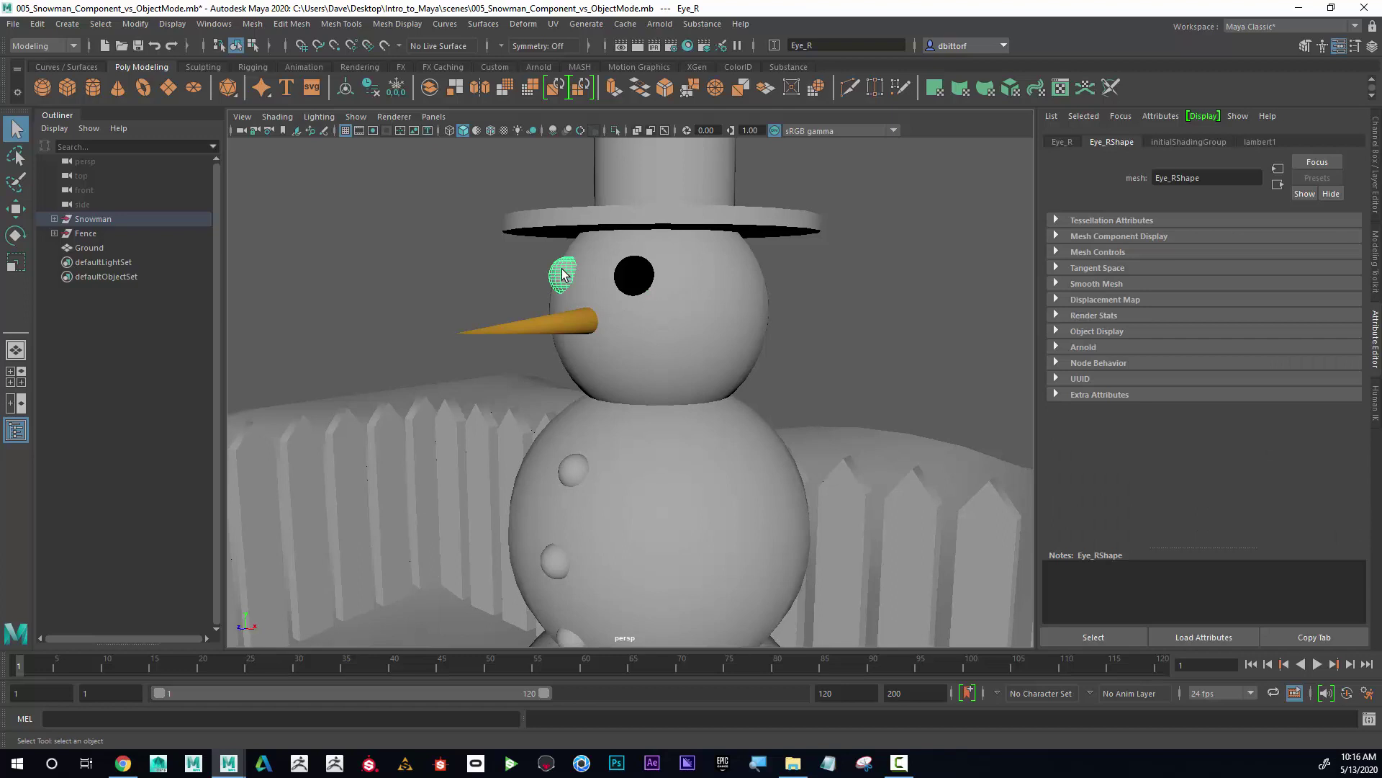
- Apply the existing Black material to the second eye and the three body buttons
shift+click(576, 471)
shift+click(551, 558)
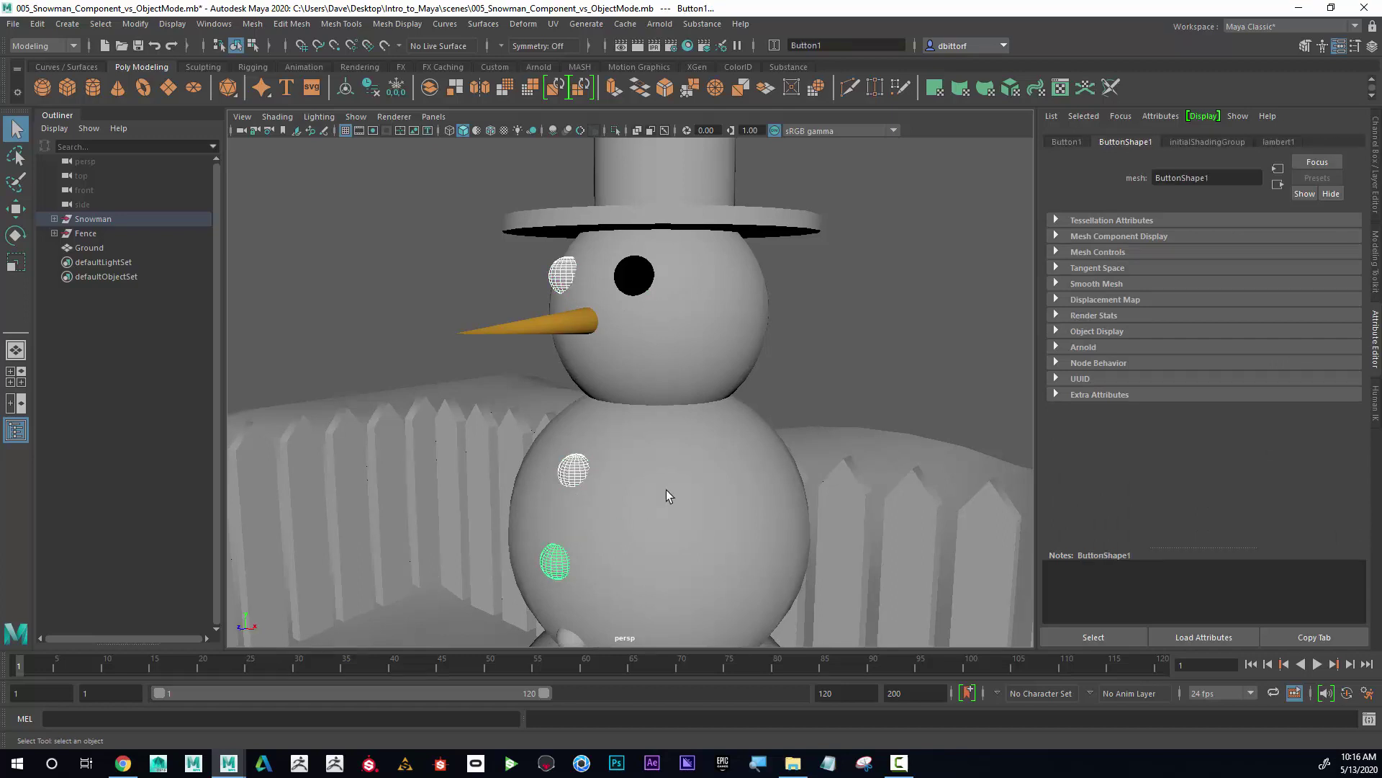
alt+middle_drag(667, 490, 667, 406)
click(562, 570)
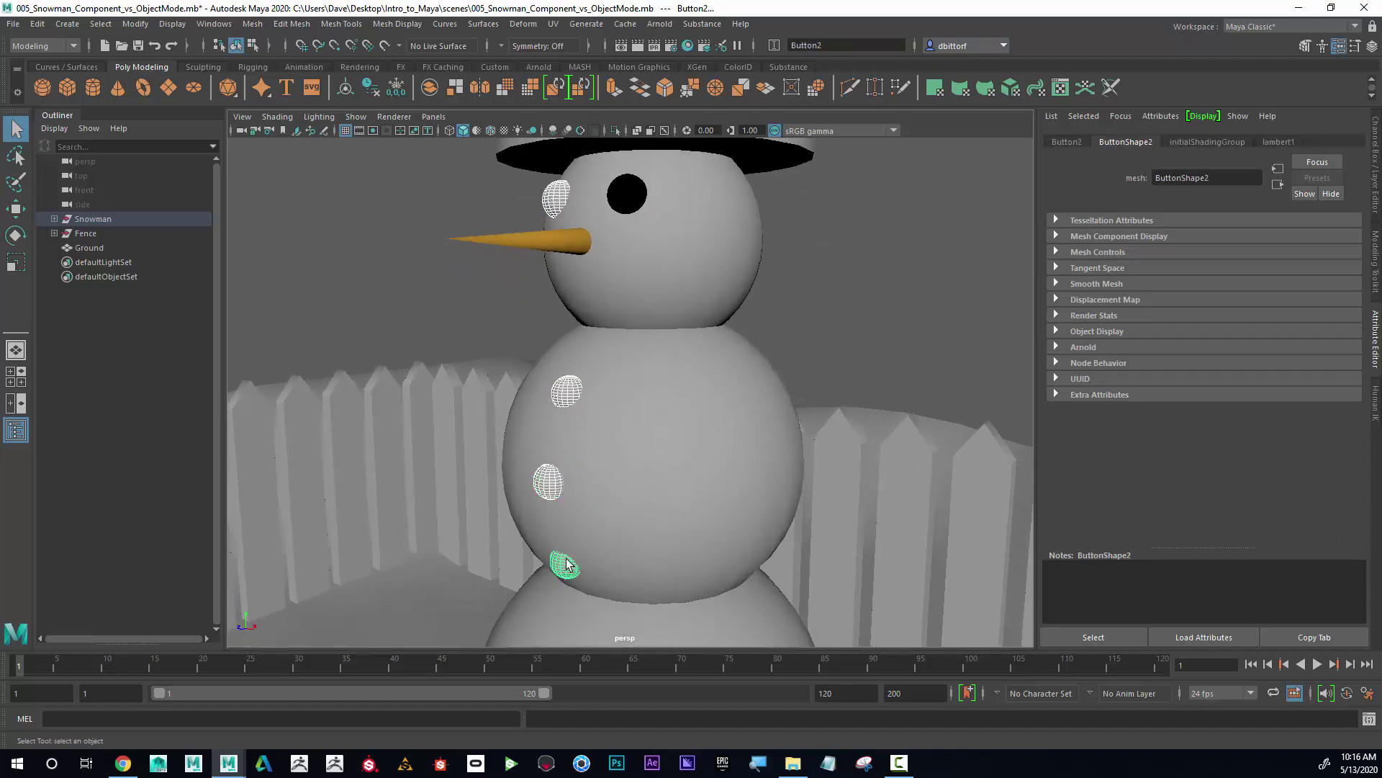
right_click(566, 389)
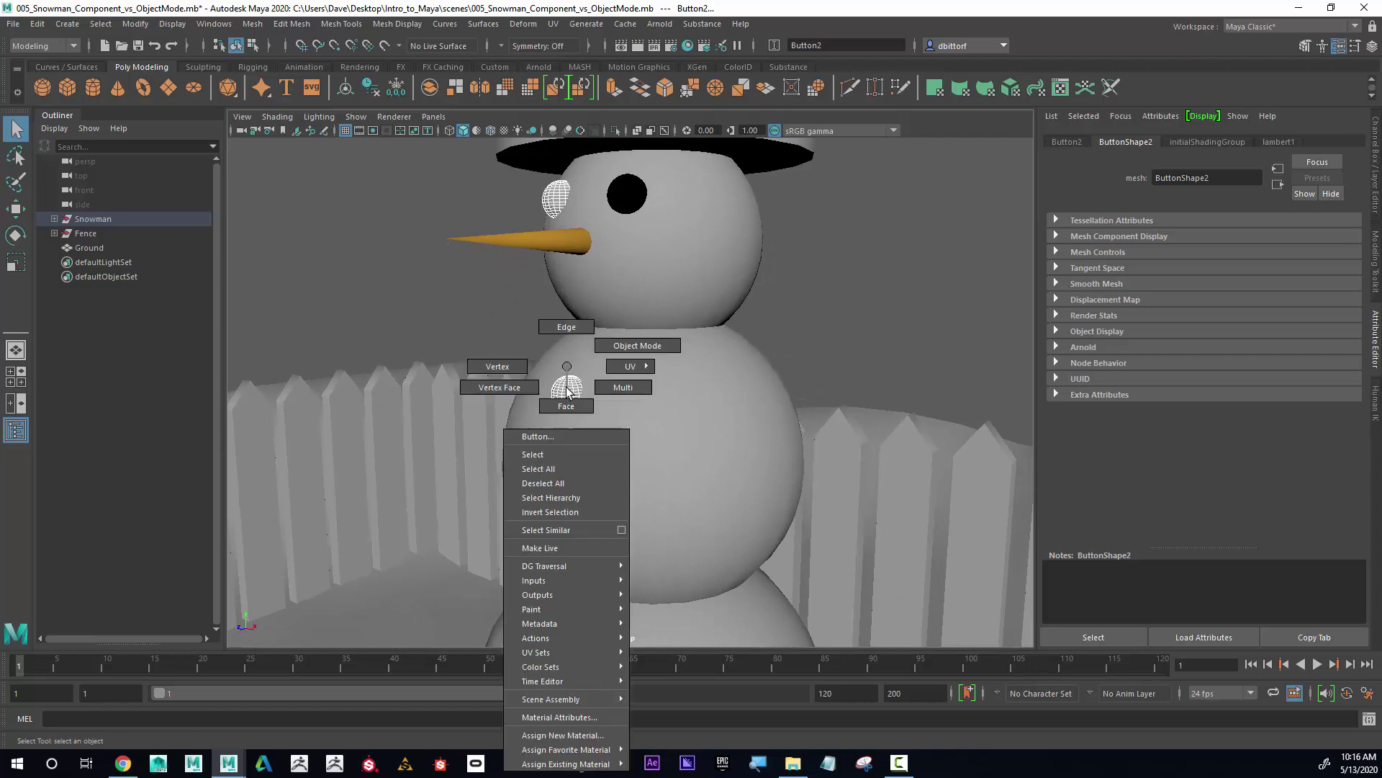
mouse_move(597, 764)
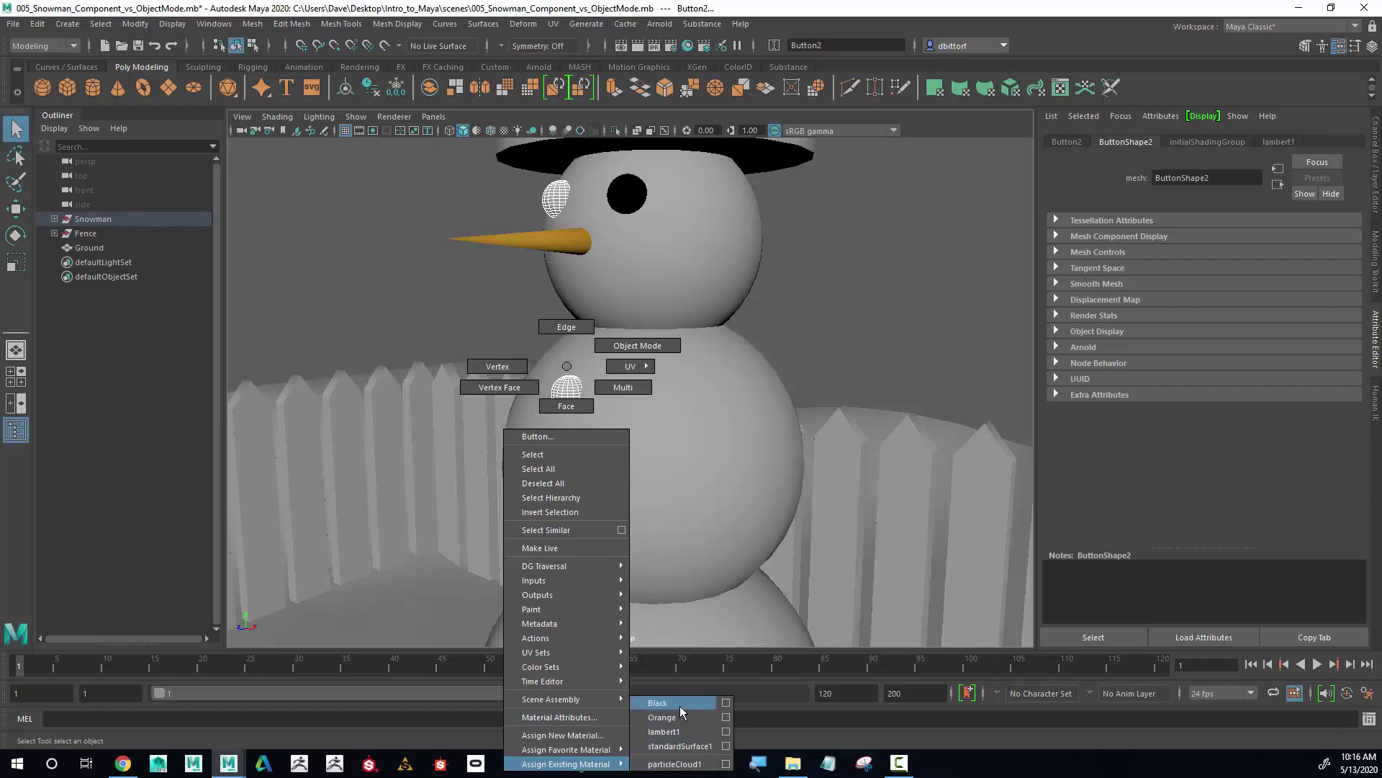
click(679, 706)
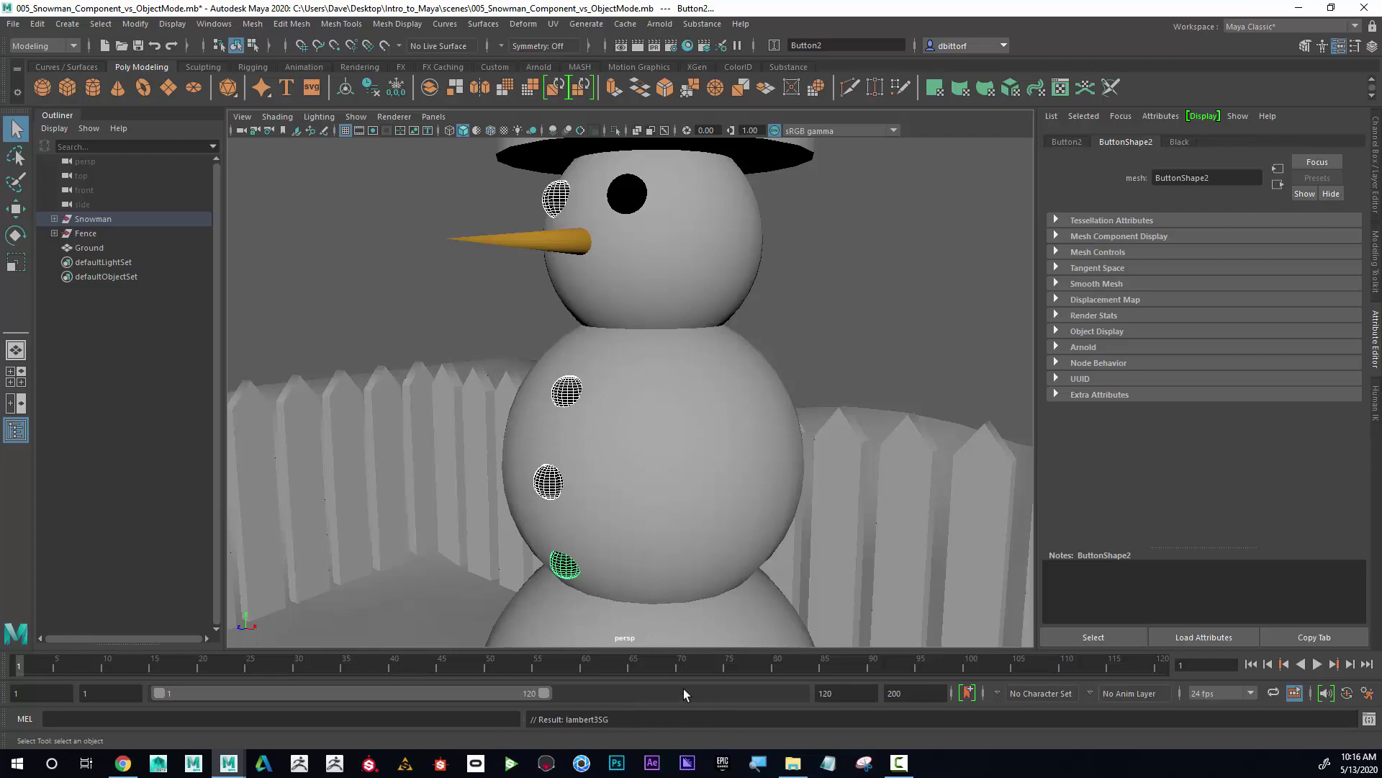
click(818, 357)
alt+right_drag(803, 314, 591, 347)
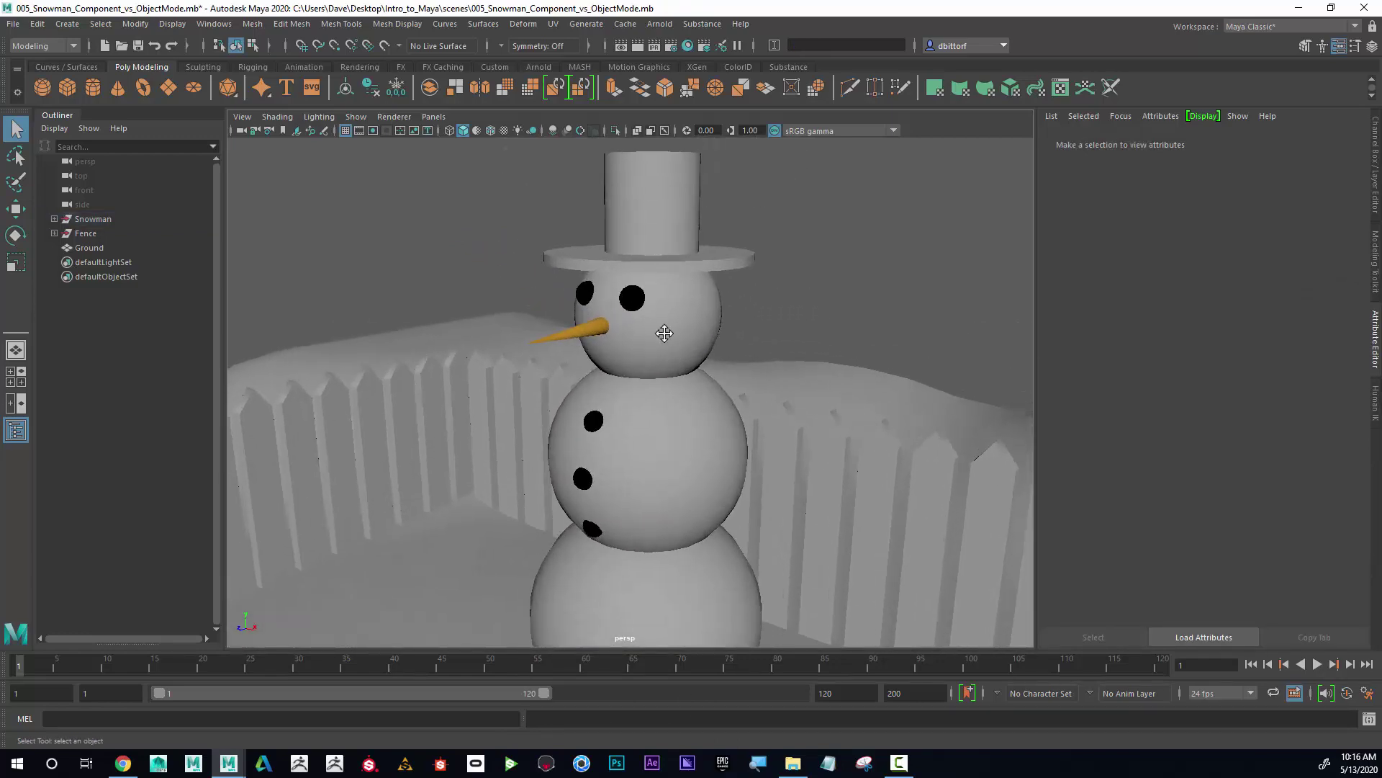
- Select the hat's top and brim and assign them a new Blinn material
scroll(698, 386, up, 4)
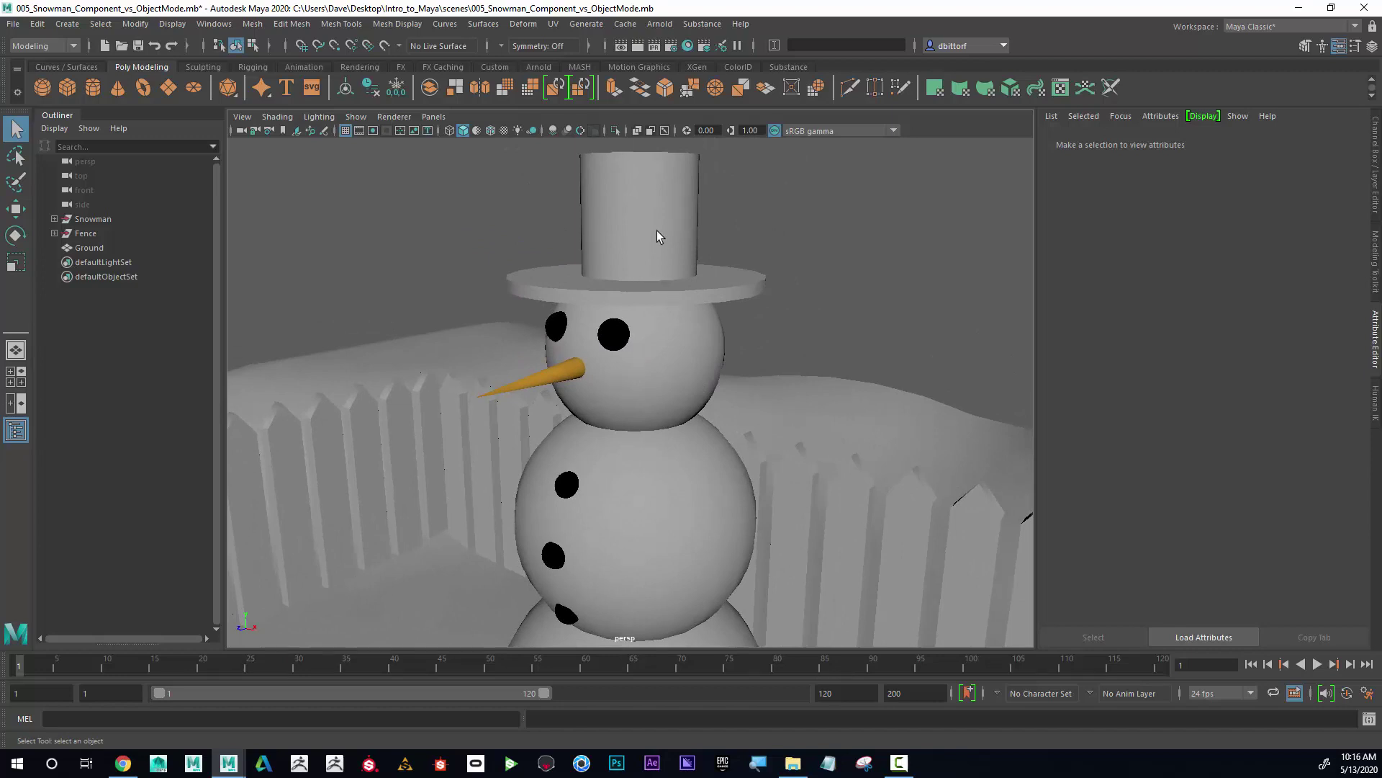
click(659, 206)
click(695, 292)
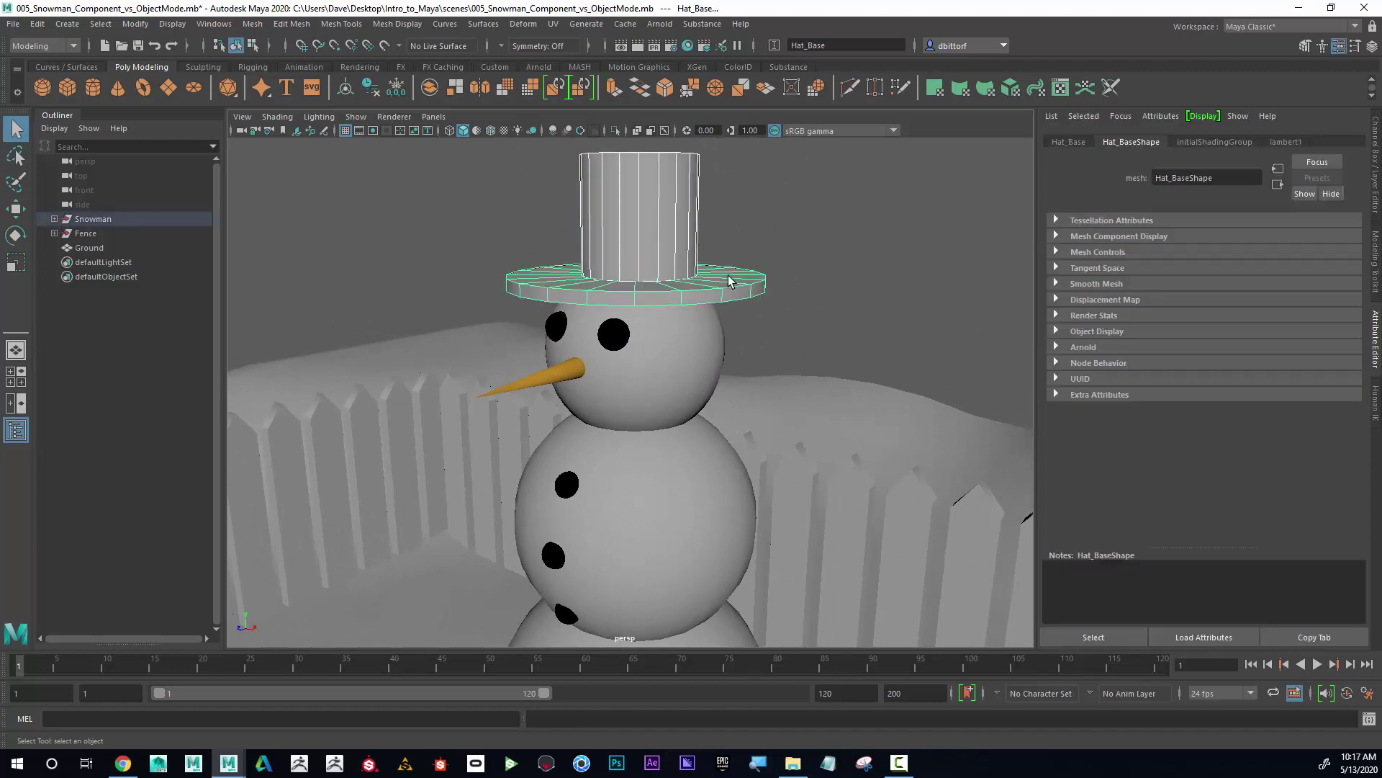
alt+middle_drag(695, 292, 697, 314)
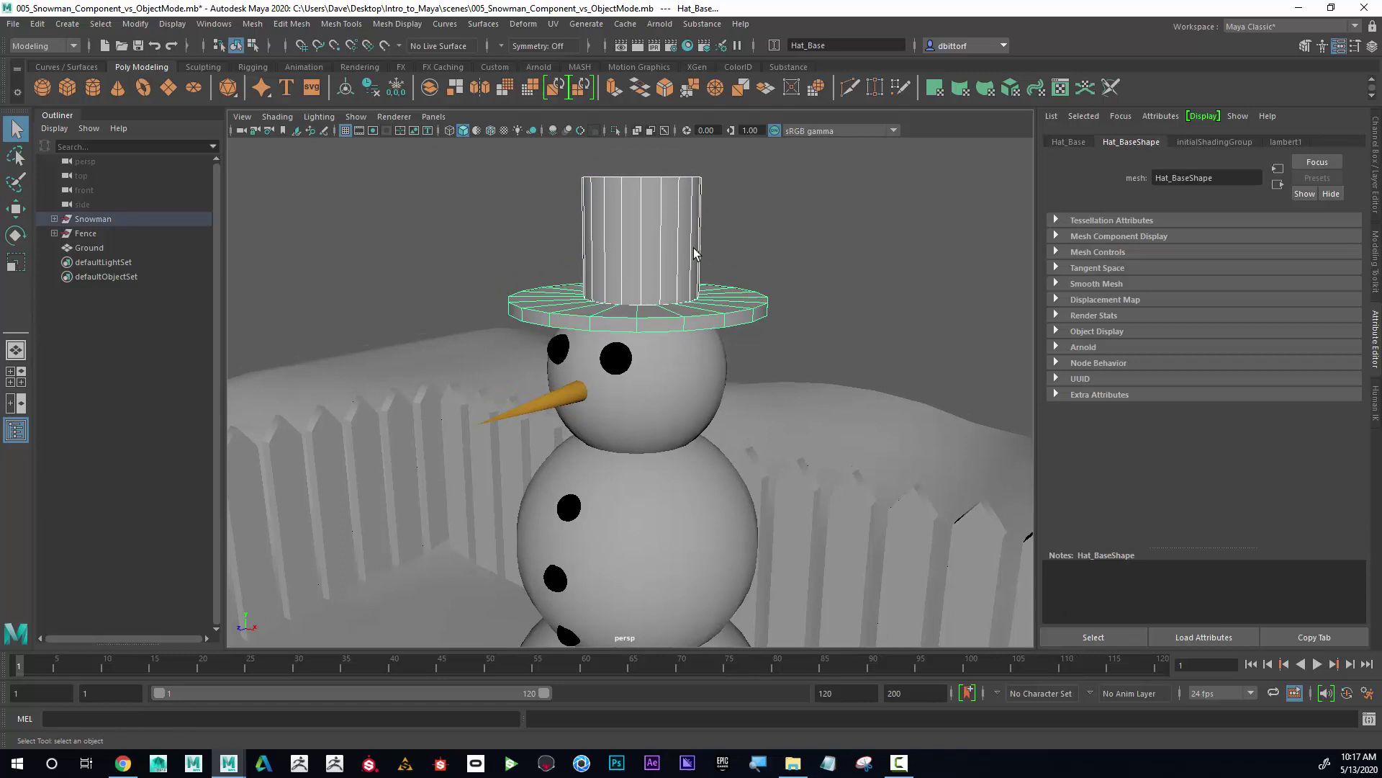
right_click(730, 301)
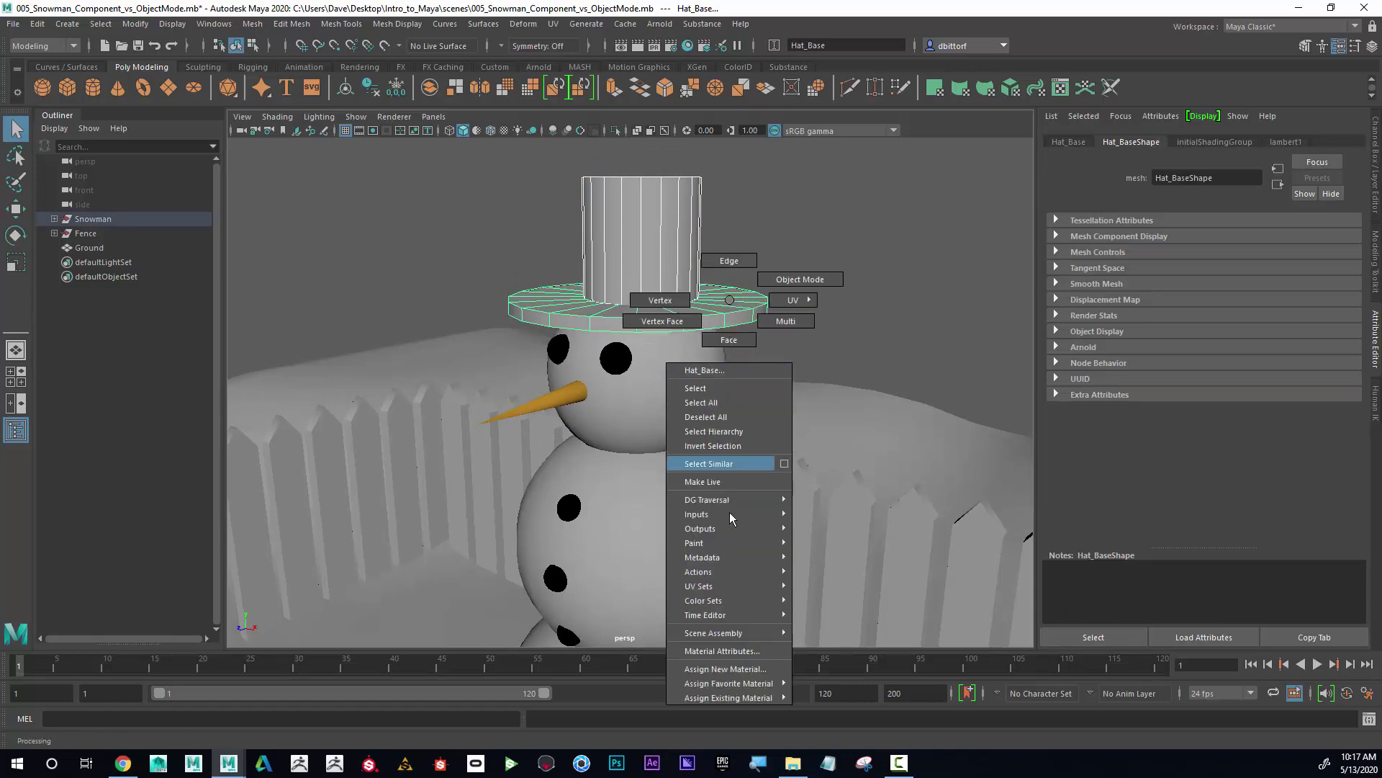
click(753, 669)
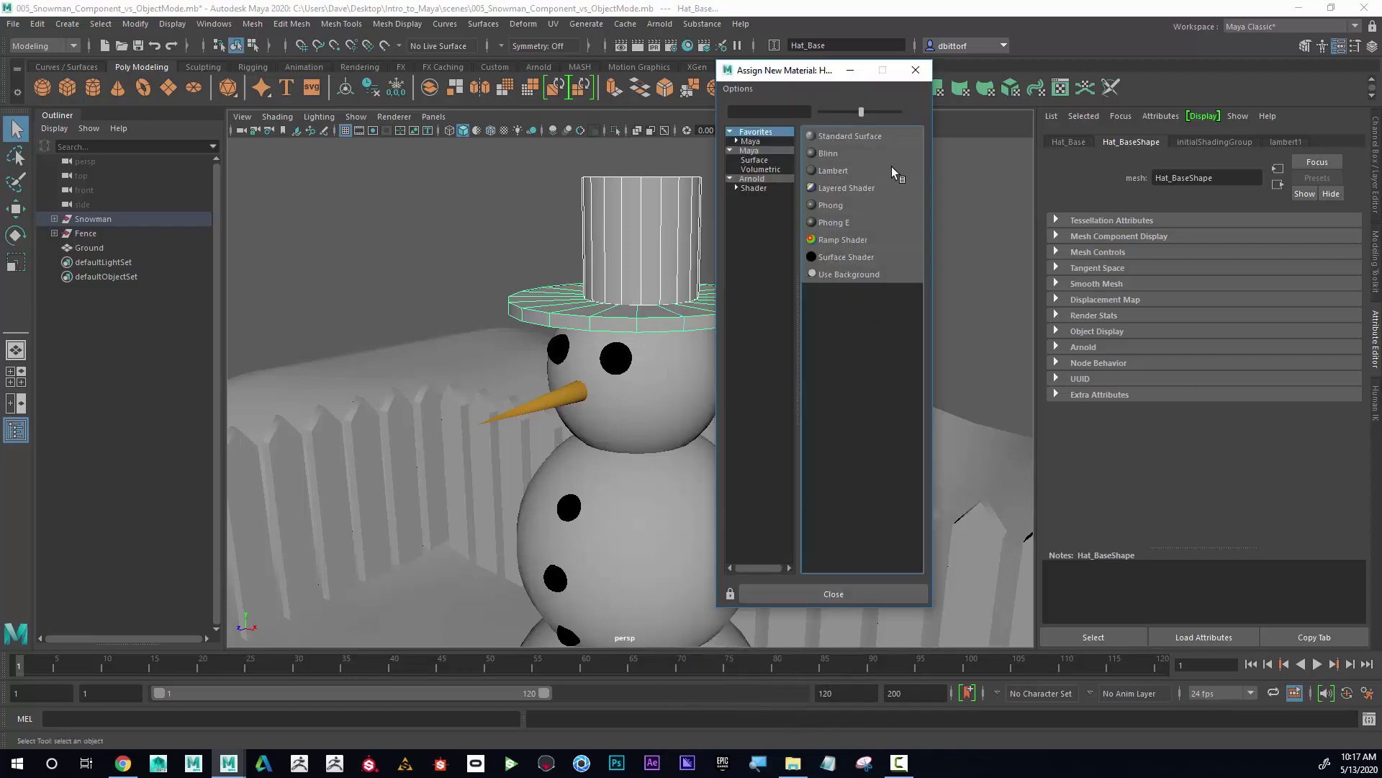
click(827, 153)
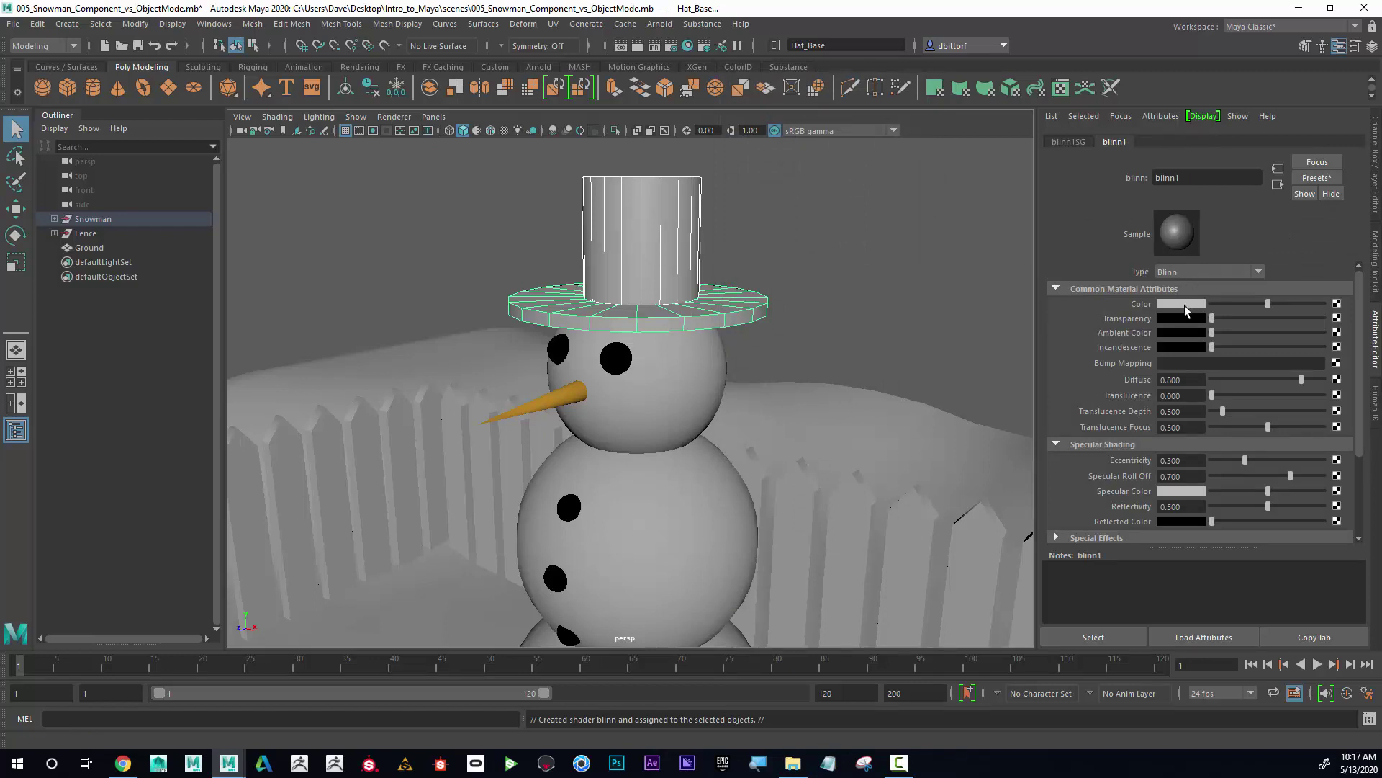
- Make the hat's Blinn colour black and rename it 'Black_Shiny'
click(1185, 305)
click(1217, 275)
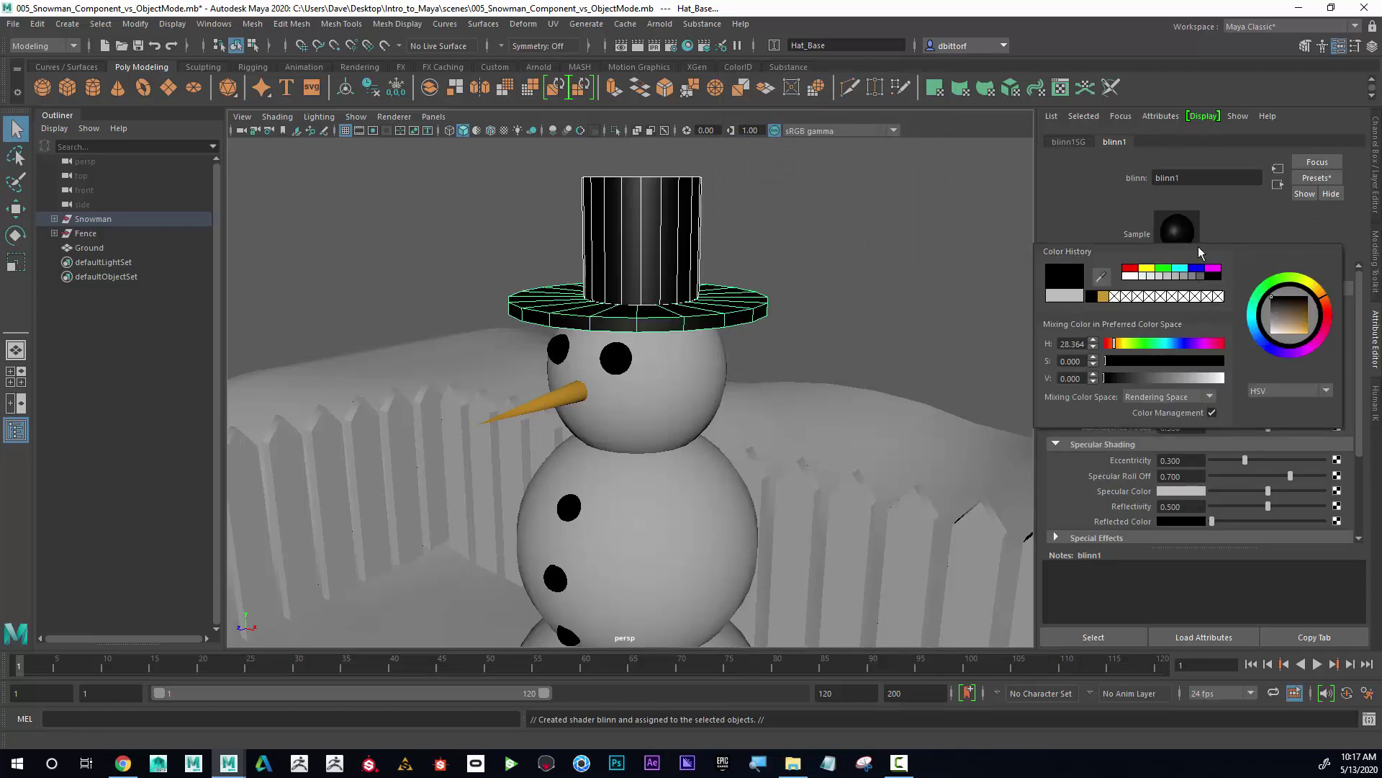
drag(1185, 178, 1112, 180)
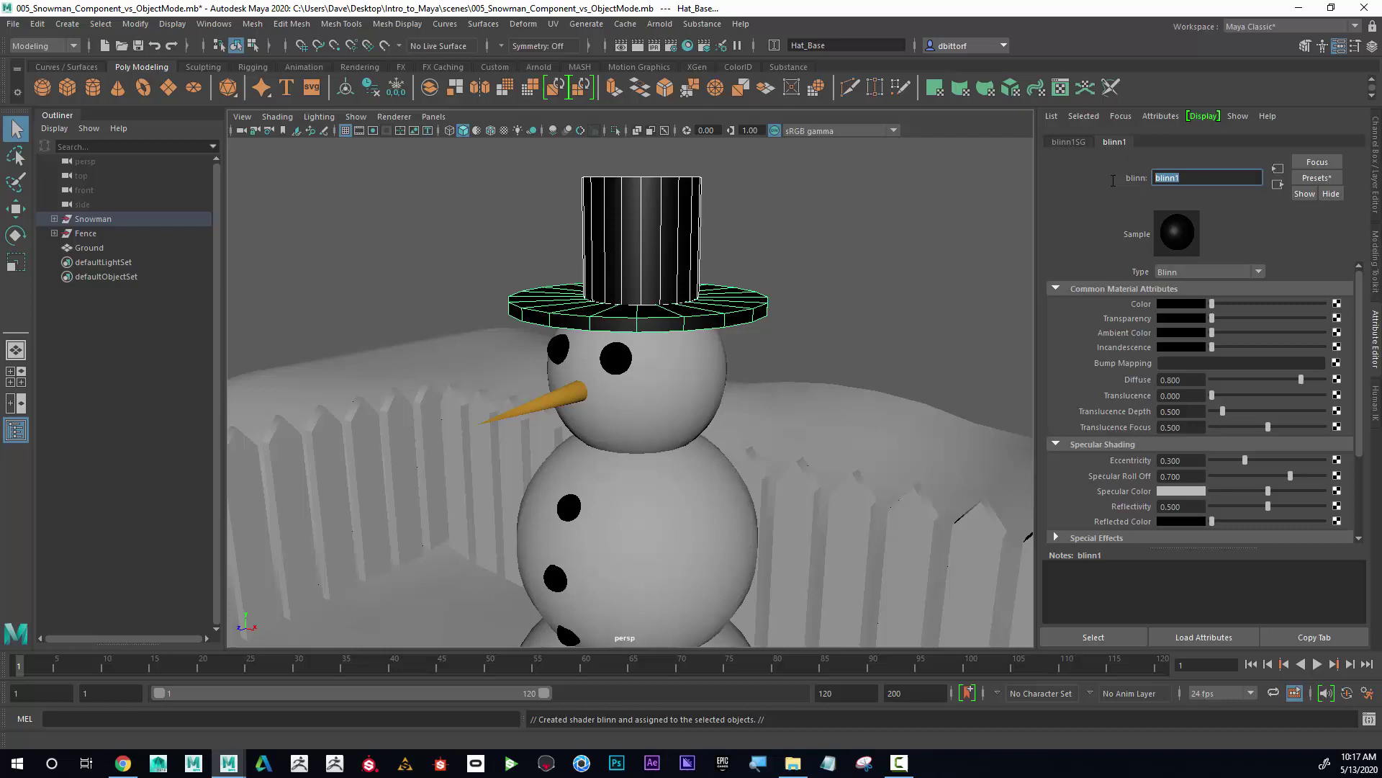
text(Black_Shiny)
key(Return)
- Deselect the hat and pull the camera back over the fenced yard and snowy terrain
click(819, 250)
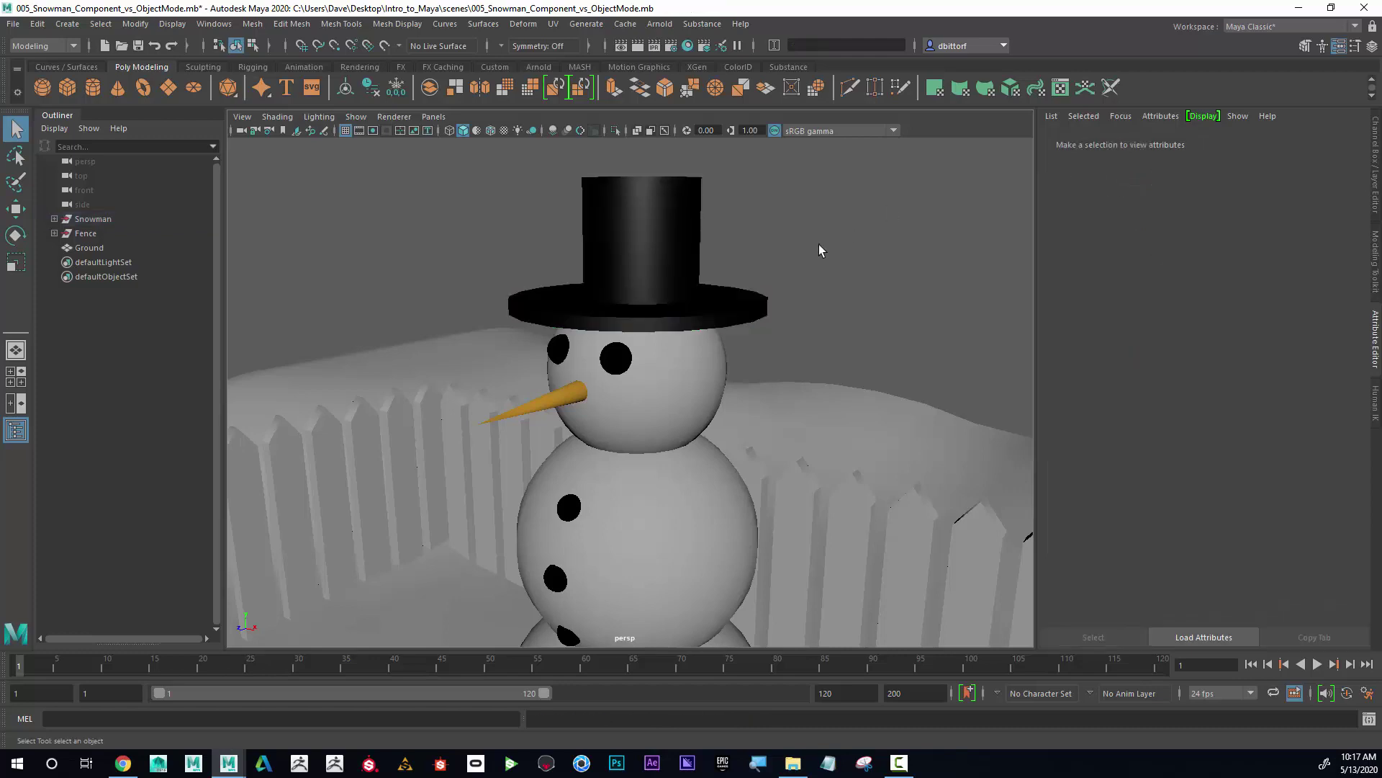
alt+drag(803, 353, 791, 317)
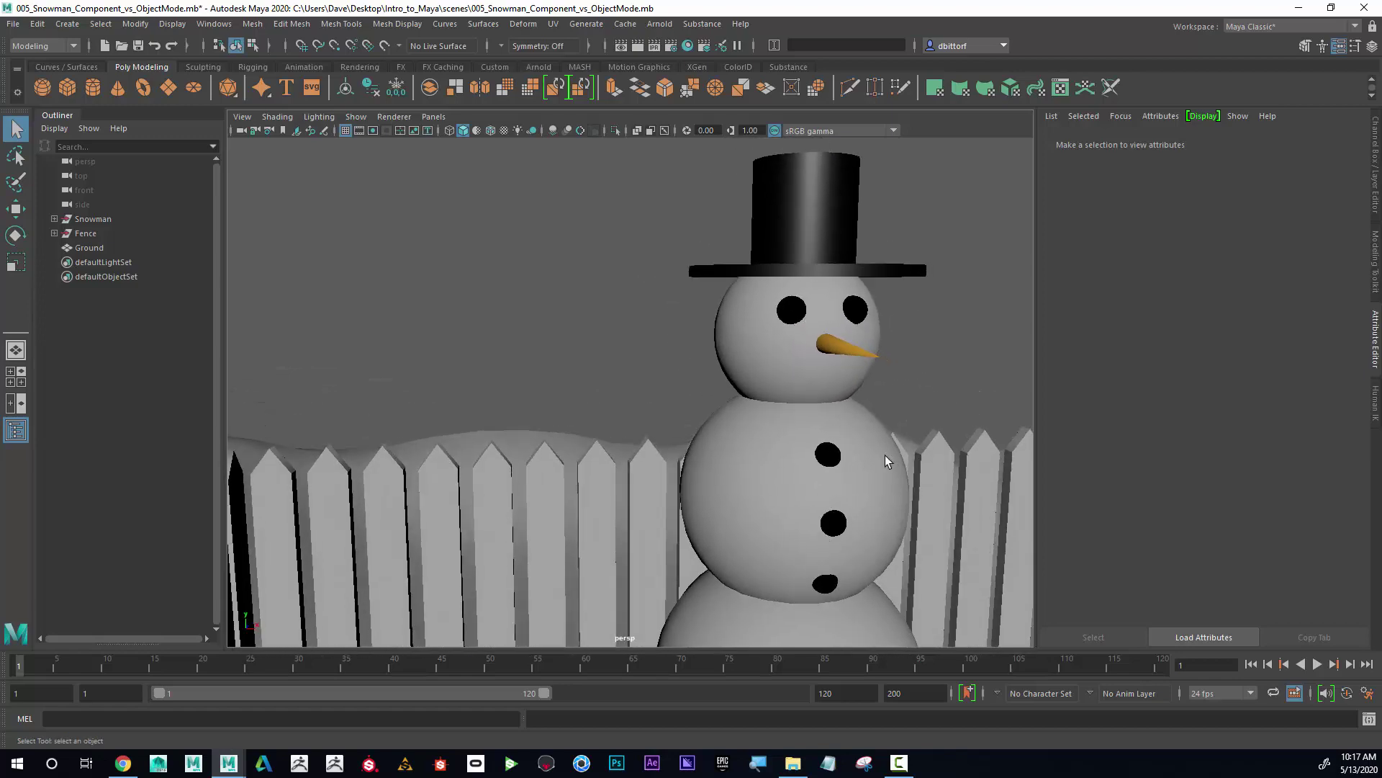
alt+right_drag(889, 457, 707, 395)
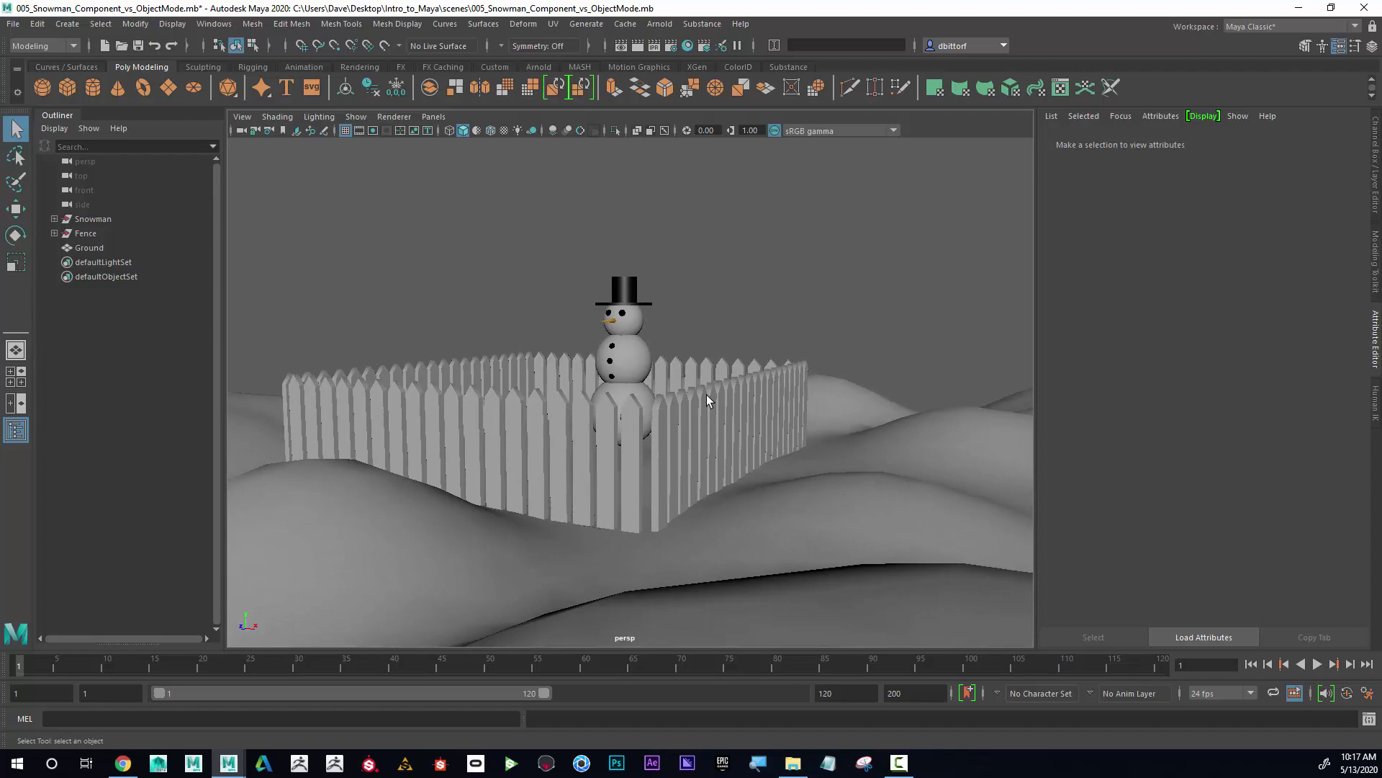
alt+drag(707, 394, 747, 408)
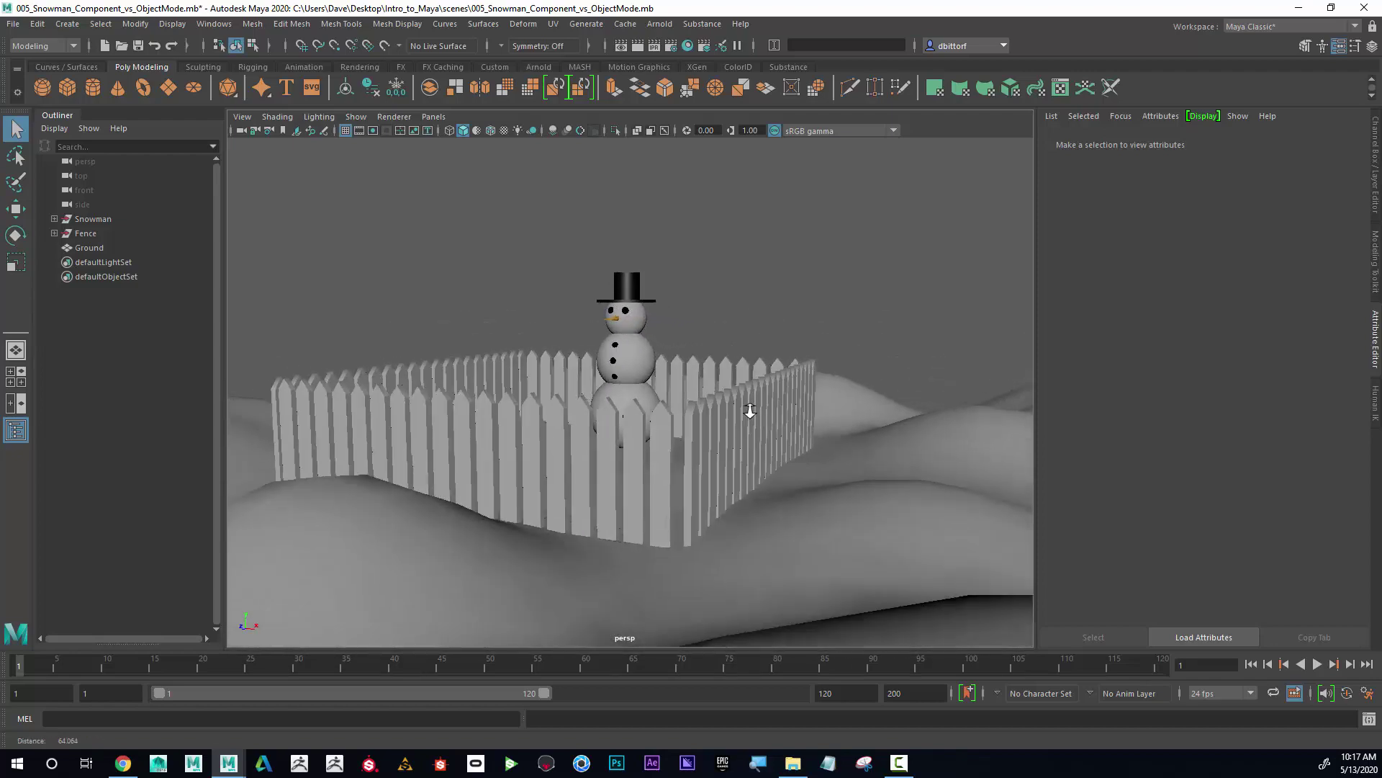
alt+middle_drag(746, 407, 792, 390)
alt+right_drag(792, 391, 763, 381)
alt+drag(763, 382, 720, 432)
alt+right_drag(720, 432, 674, 416)
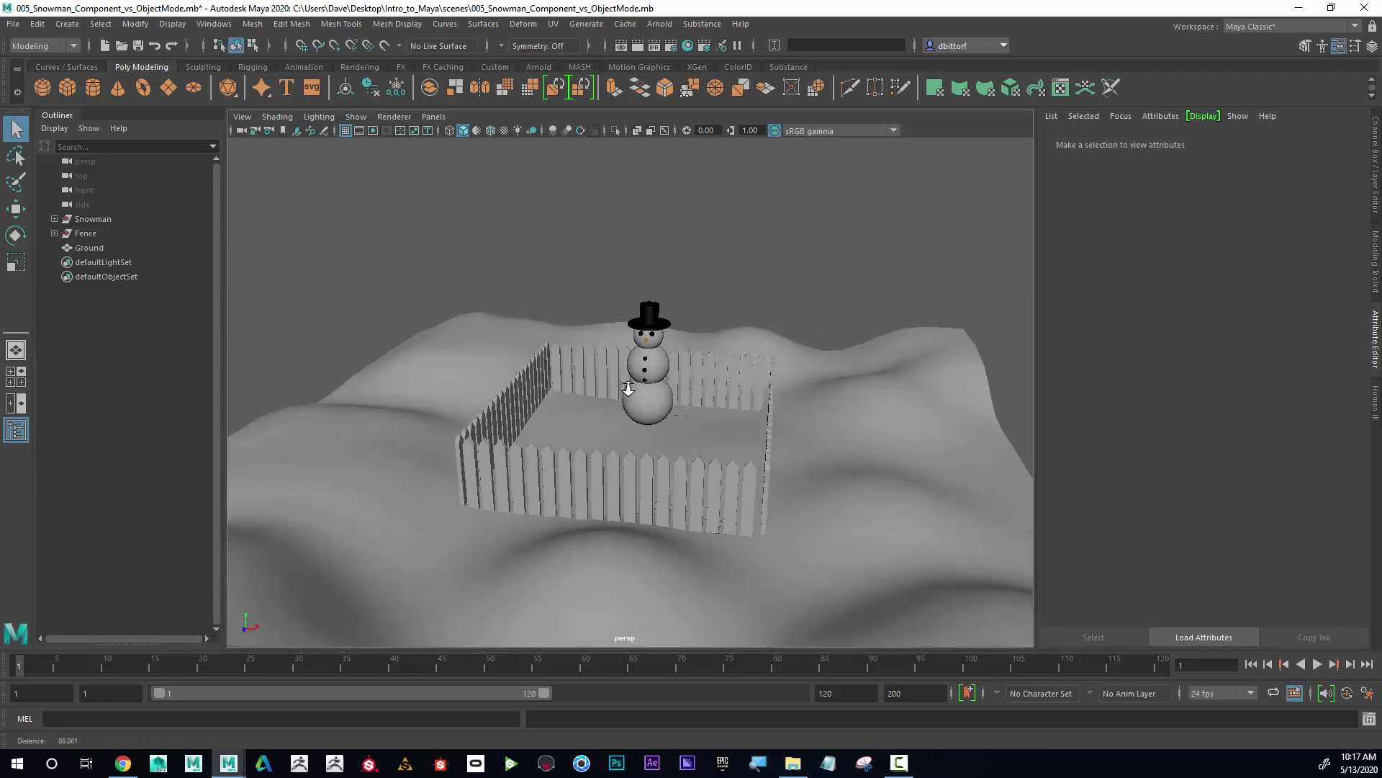
alt+drag(675, 415, 691, 375)
alt+right_drag(691, 374, 867, 429)
alt+drag(866, 429, 741, 432)
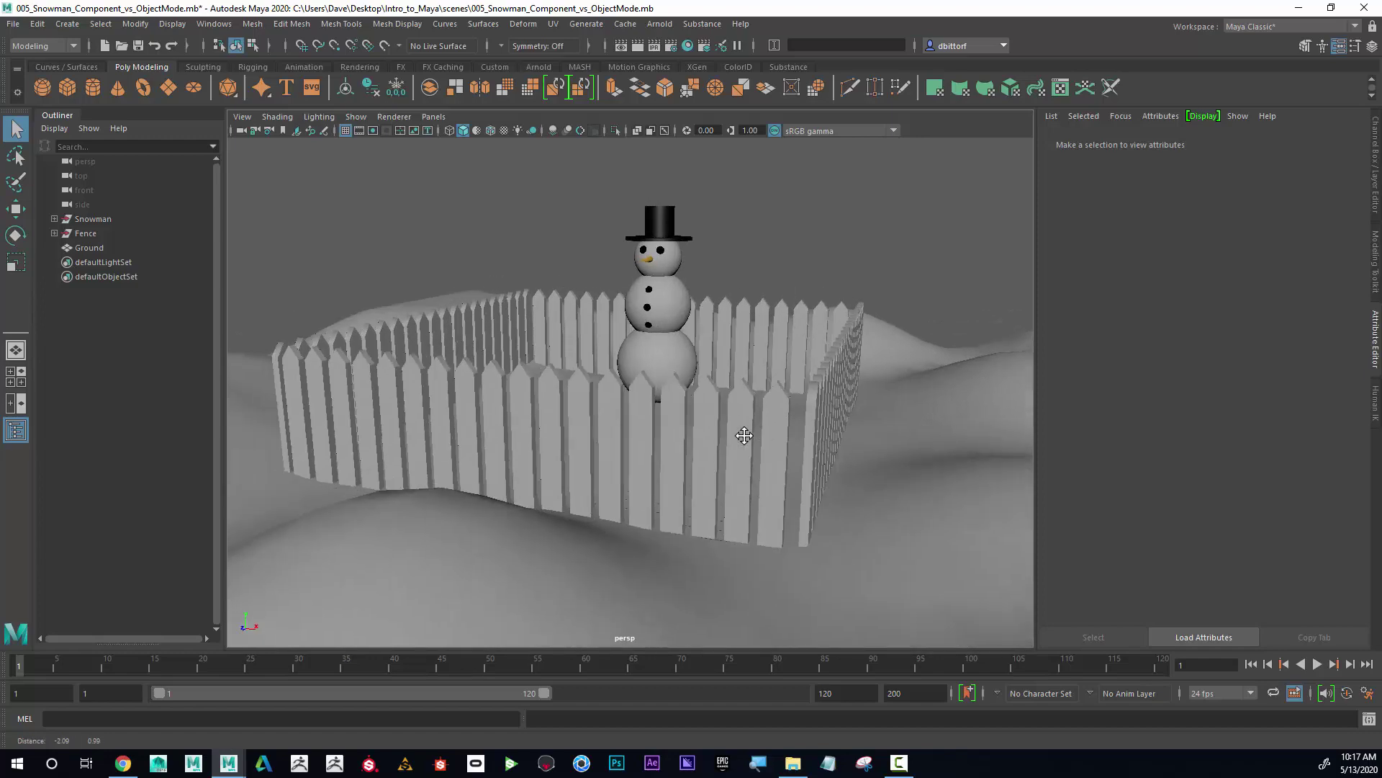
alt+right_drag(715, 402, 648, 392)
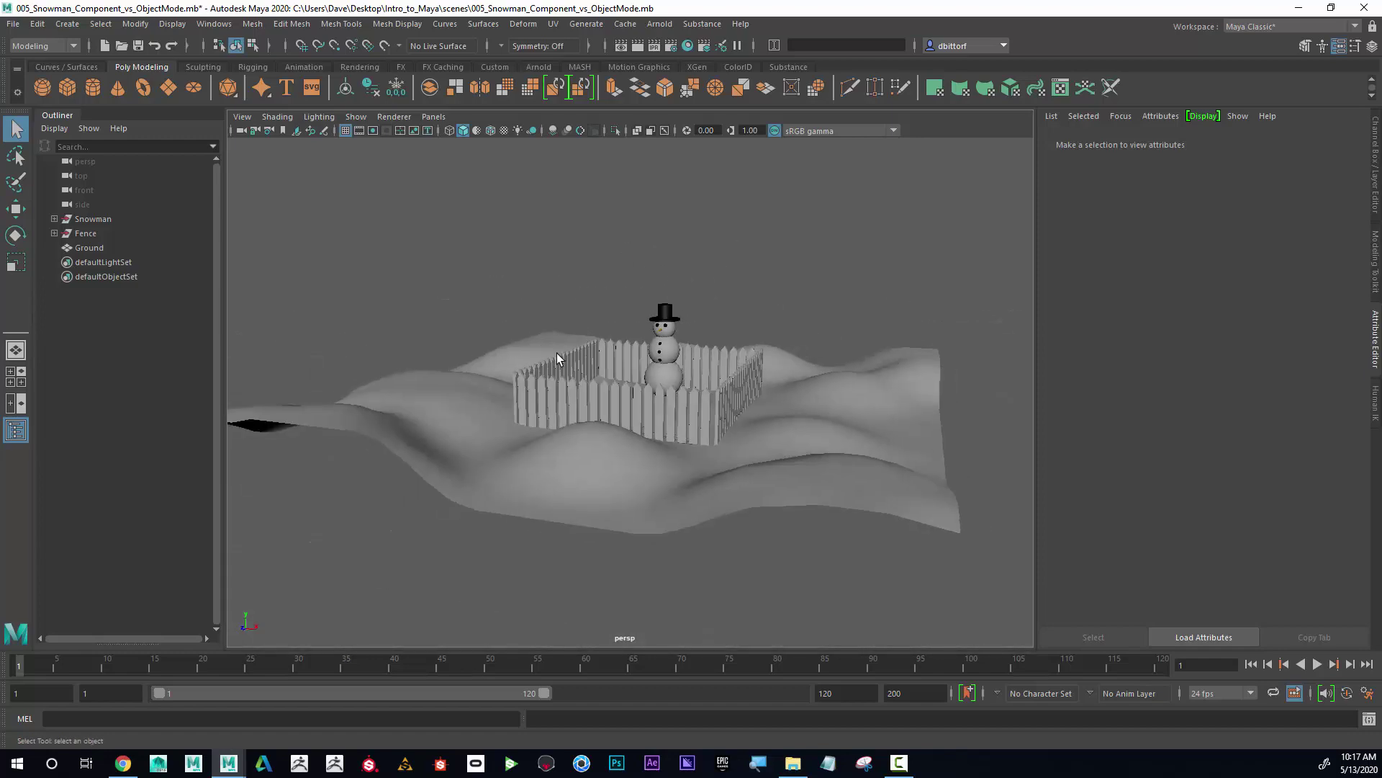
alt+drag(648, 392, 628, 370)
- Box-select around the fence and orbit to an oblique view of the yard
drag(447, 222, 860, 524)
alt+drag(763, 356, 754, 411)
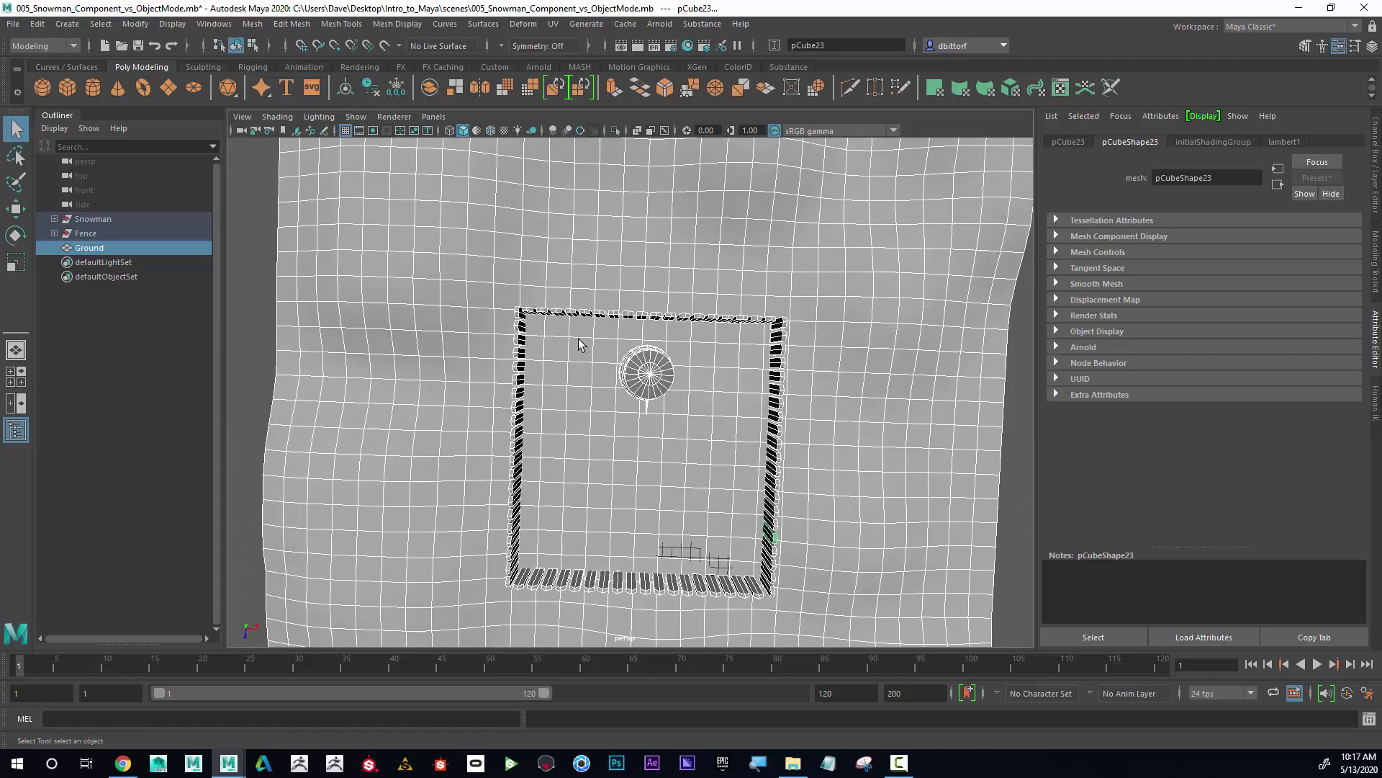
drag(579, 334, 675, 408)
drag(700, 429, 702, 432)
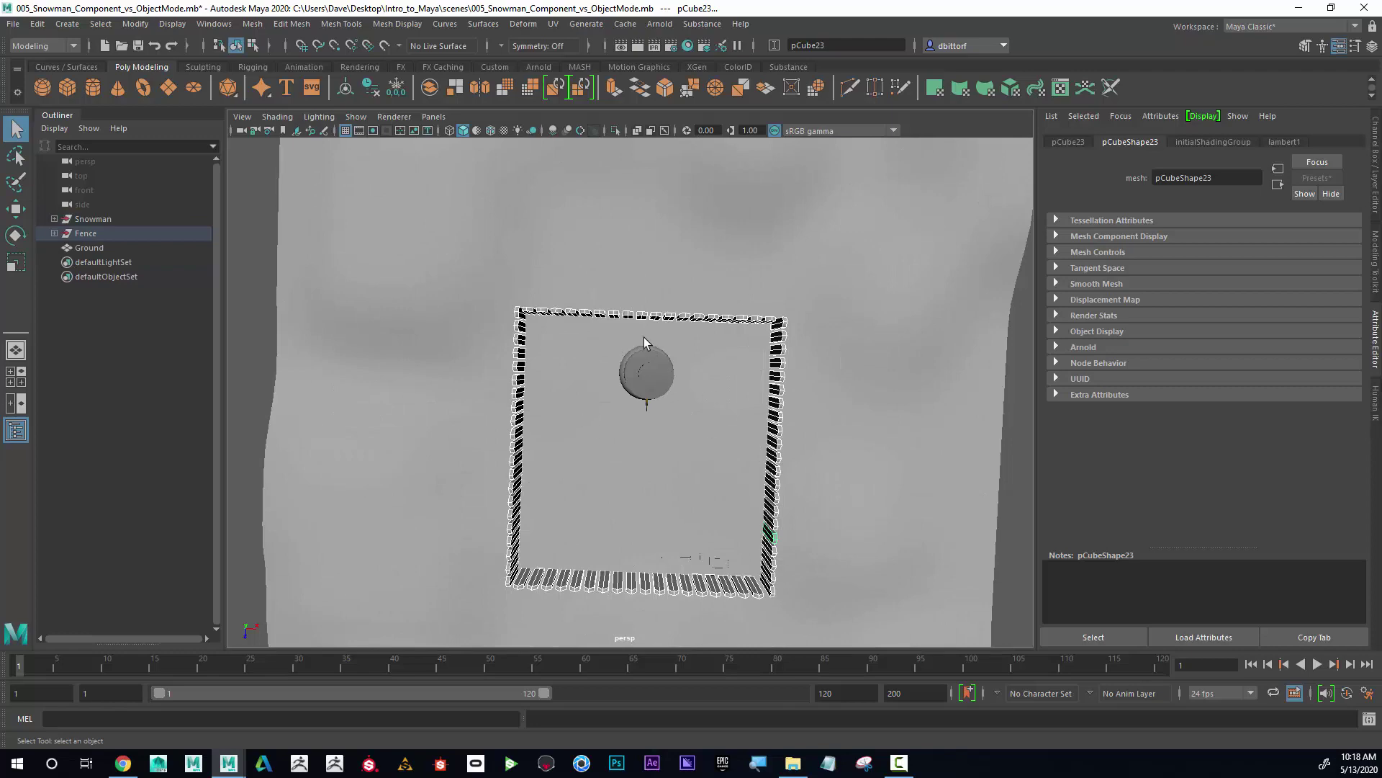
alt+drag(668, 443, 734, 375)
alt+right_drag(735, 375, 762, 374)
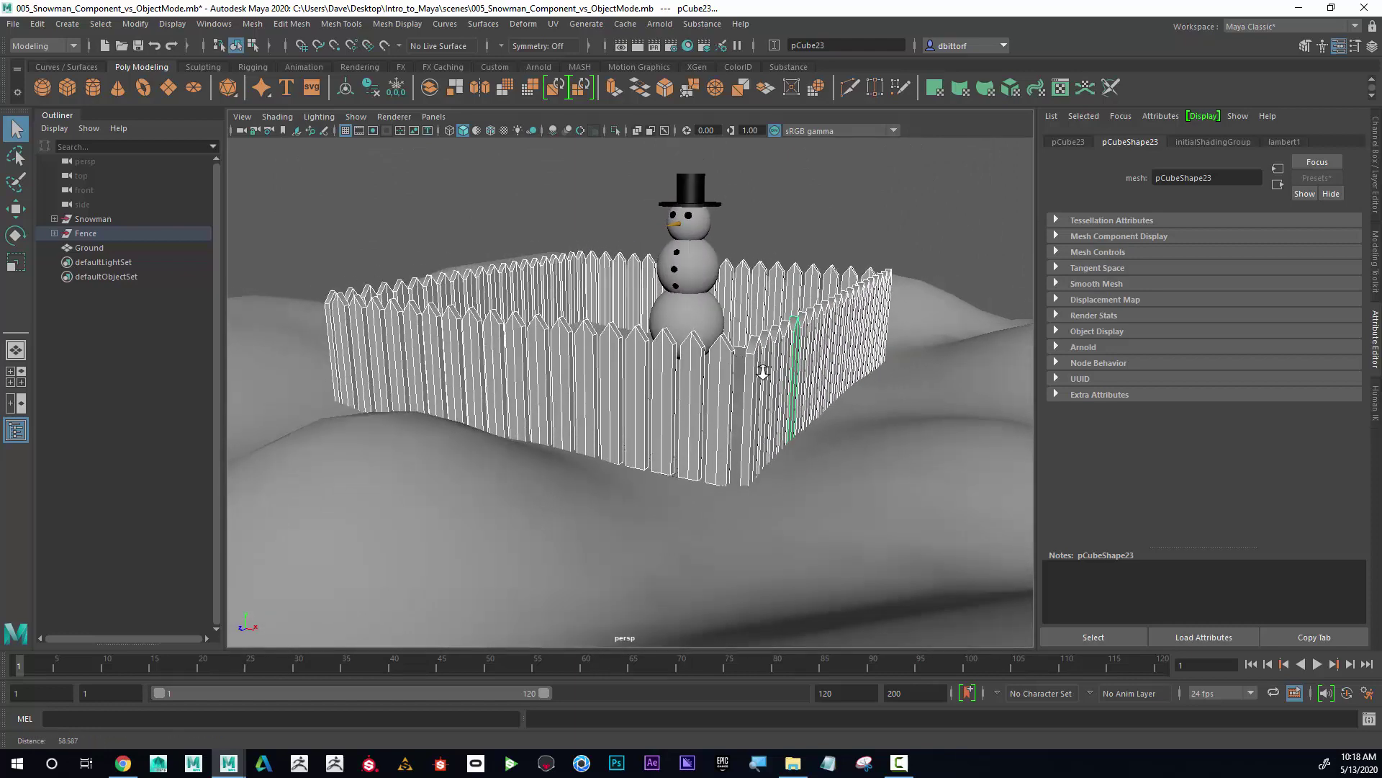
alt+drag(763, 374, 789, 302)
- Clear the selection and box-select only the fence (pCube23/Fence)
click(815, 218)
alt+right_drag(815, 218, 777, 245)
alt+drag(720, 274, 693, 299)
drag(486, 275, 804, 517)
alt+drag(698, 303, 728, 312)
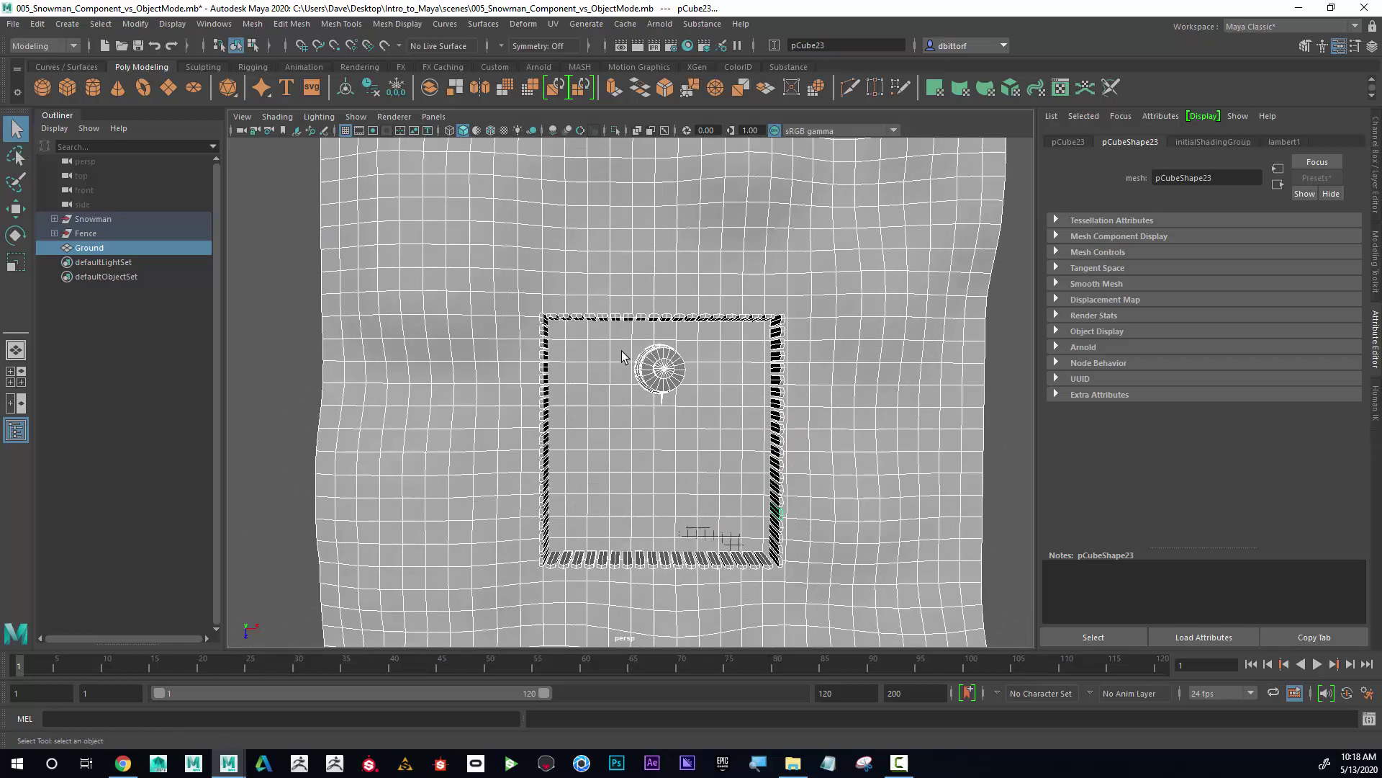
drag(602, 339, 724, 389)
alt+right_drag(723, 389, 850, 667)
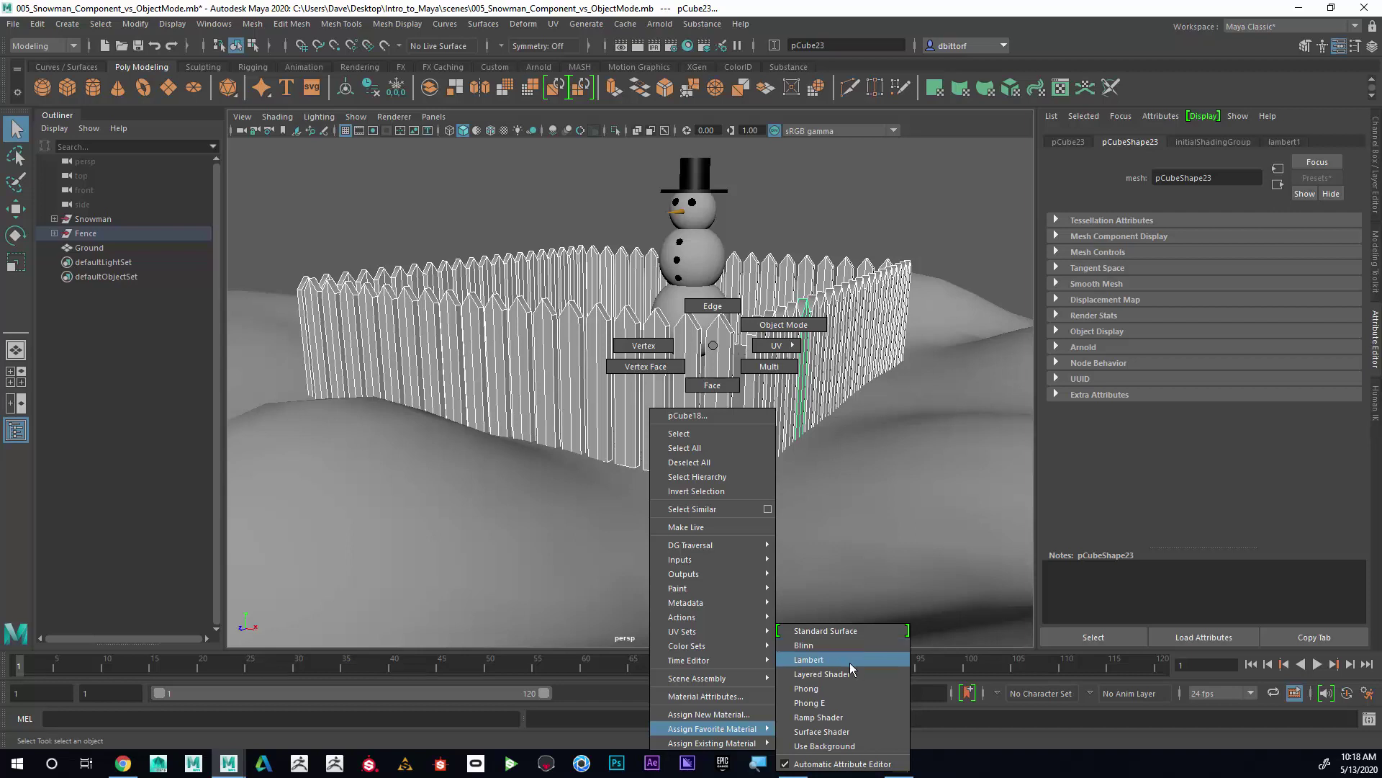
- Assign a new Lambert material to the fence and name it Brown
right_drag(850, 667, 854, 660)
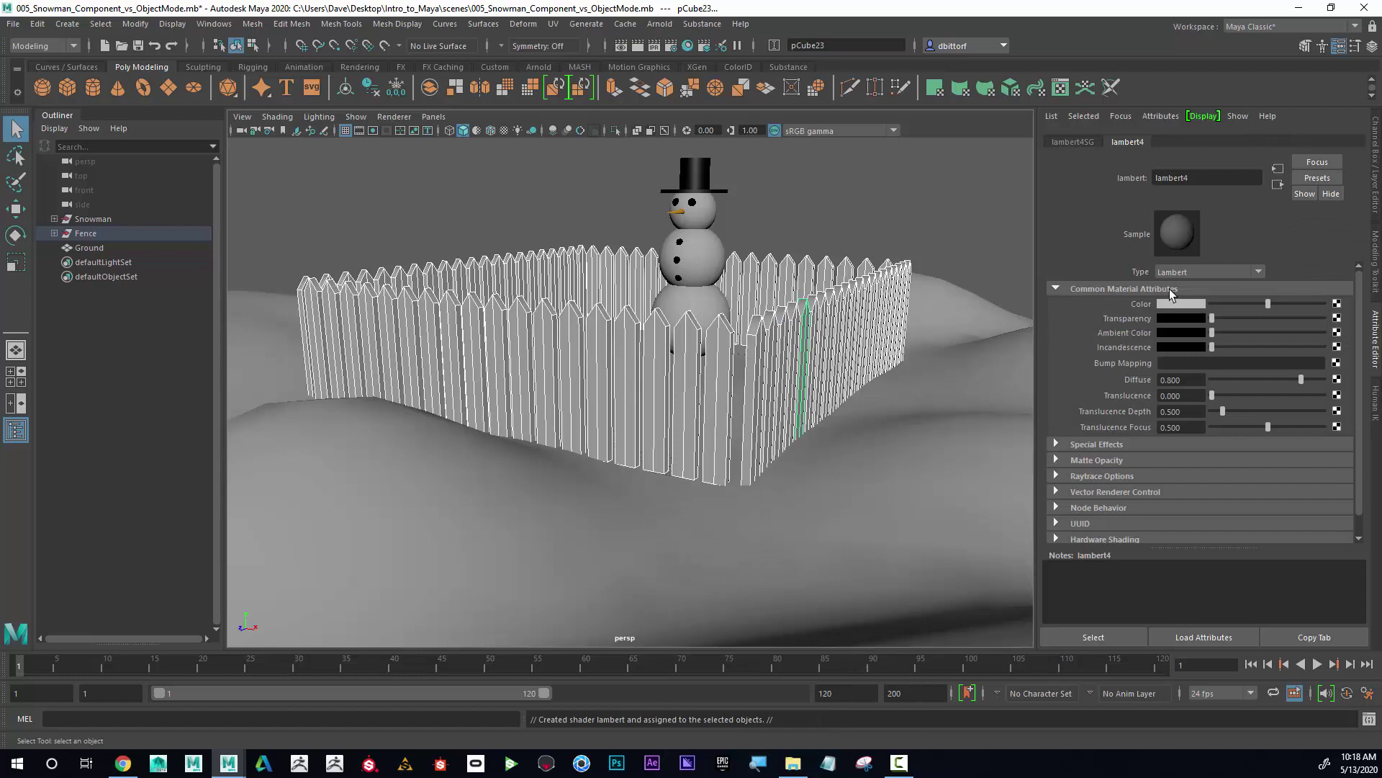
drag(1195, 177, 1111, 175)
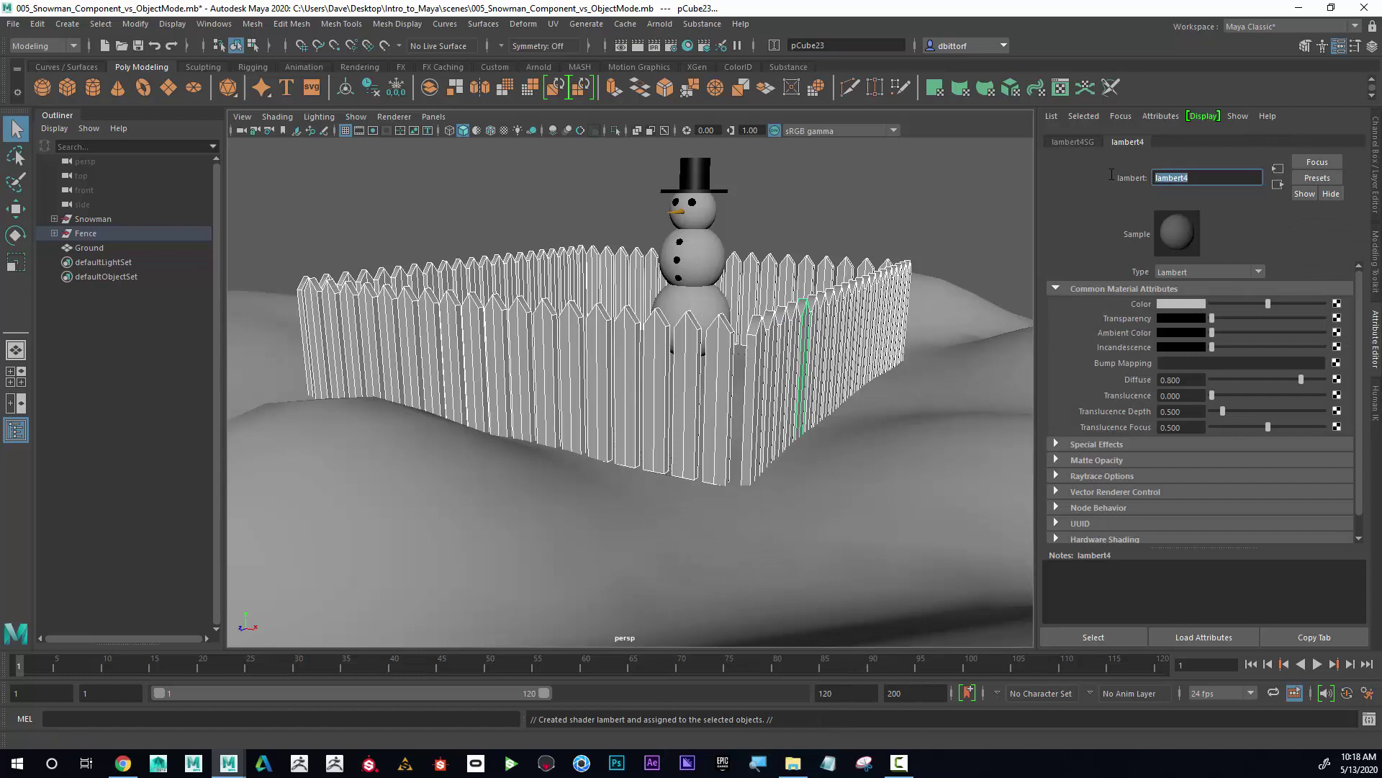
text(Brown)
key(Return)
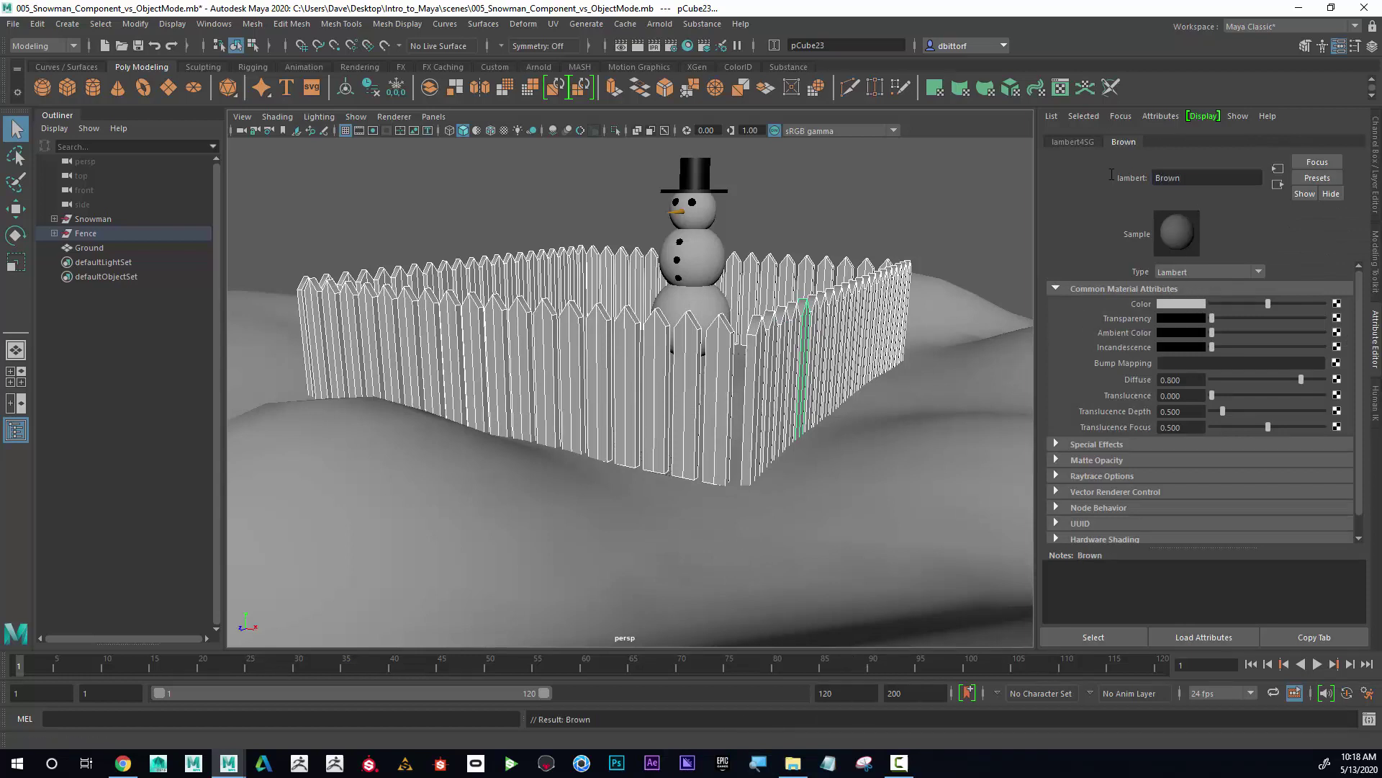
- Set the Brown material's colour to a dark wooden brown, then deselect the fence
click(1178, 304)
click(1294, 310)
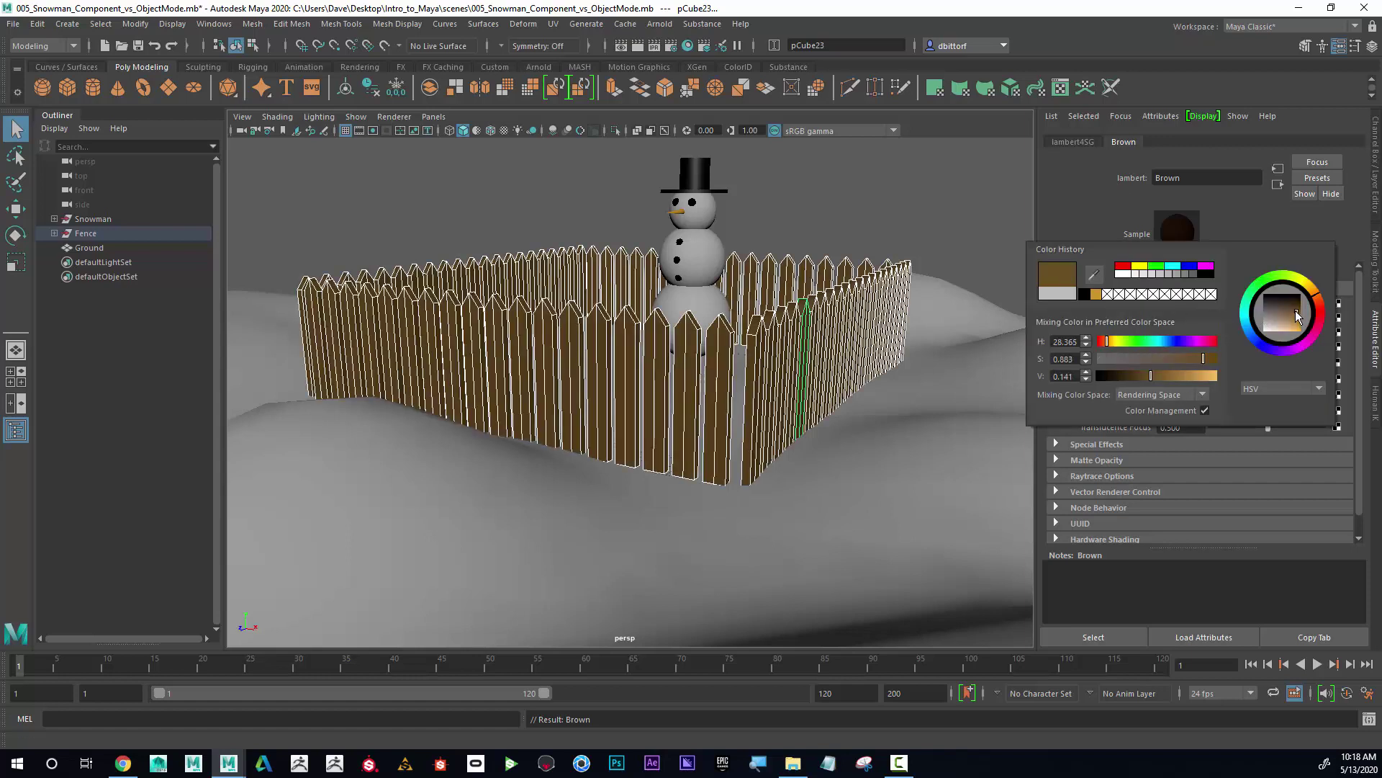
drag(1294, 310, 1296, 314)
click(888, 188)
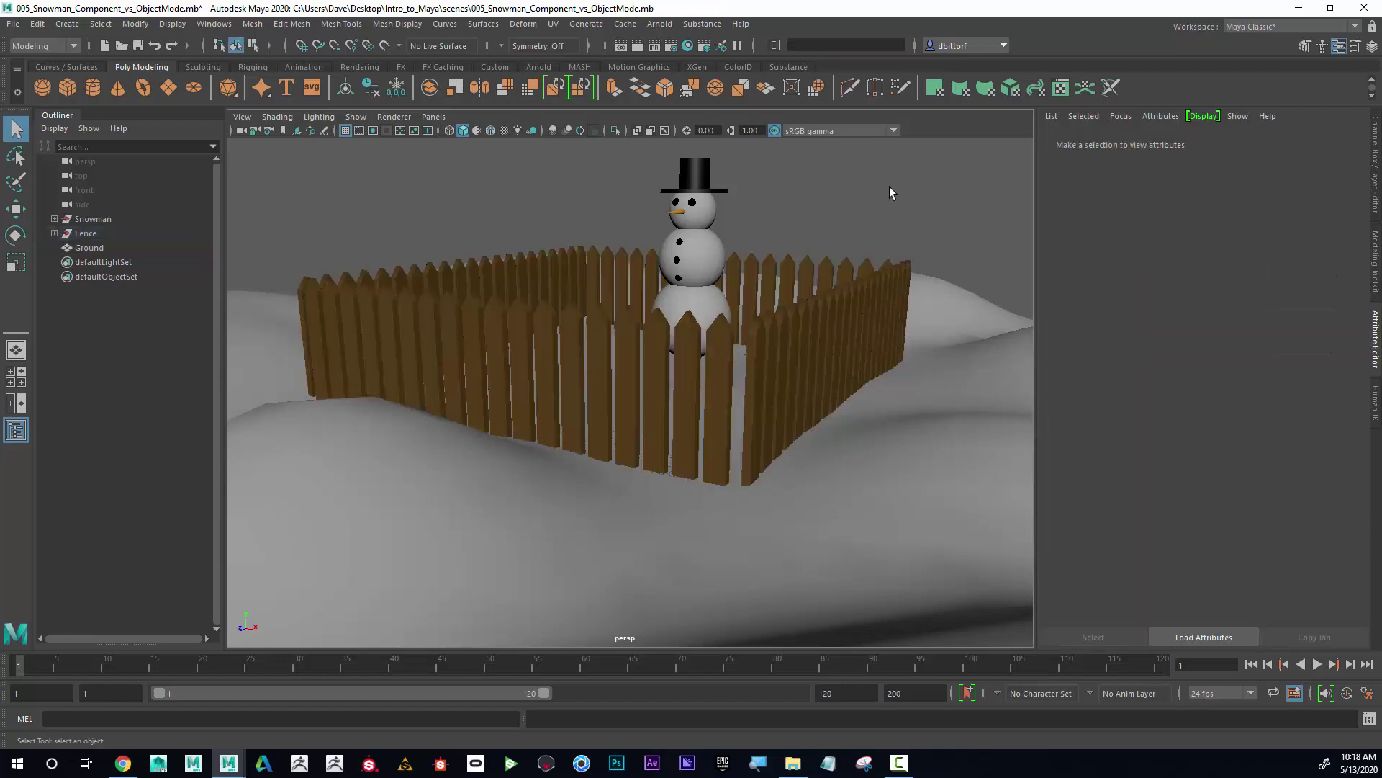
- Move in on the fenced snowman, click through its three snowballs, and select the ground plane
alt+right_drag(633, 304, 605, 372)
mouse_move(607, 375)
alt+mouse_down()
mouse_move(638, 383)
mouse_move(639, 368)
mouse_move(617, 370)
alt+mouse_up()
alt+right_drag(617, 370, 689, 367)
click(687, 366)
click(684, 292)
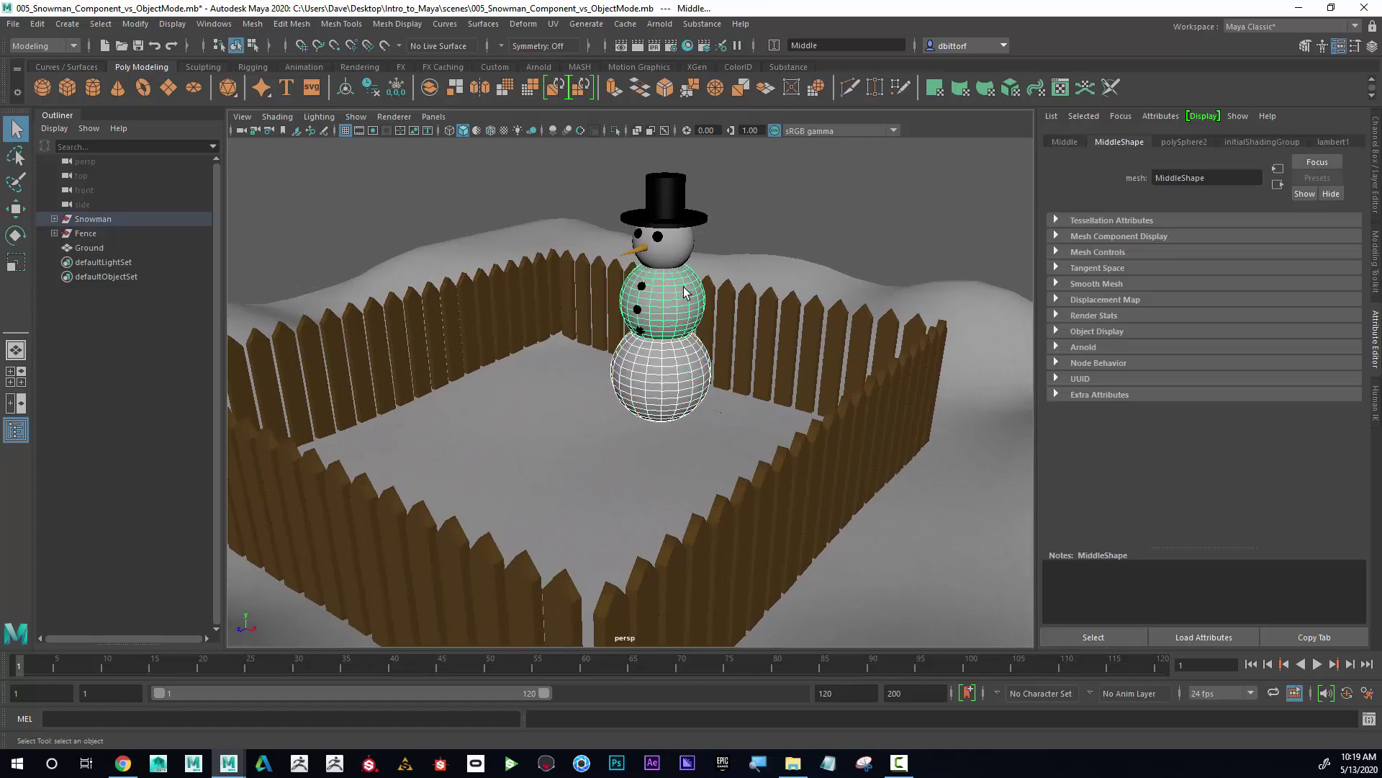
click(688, 249)
click(738, 407)
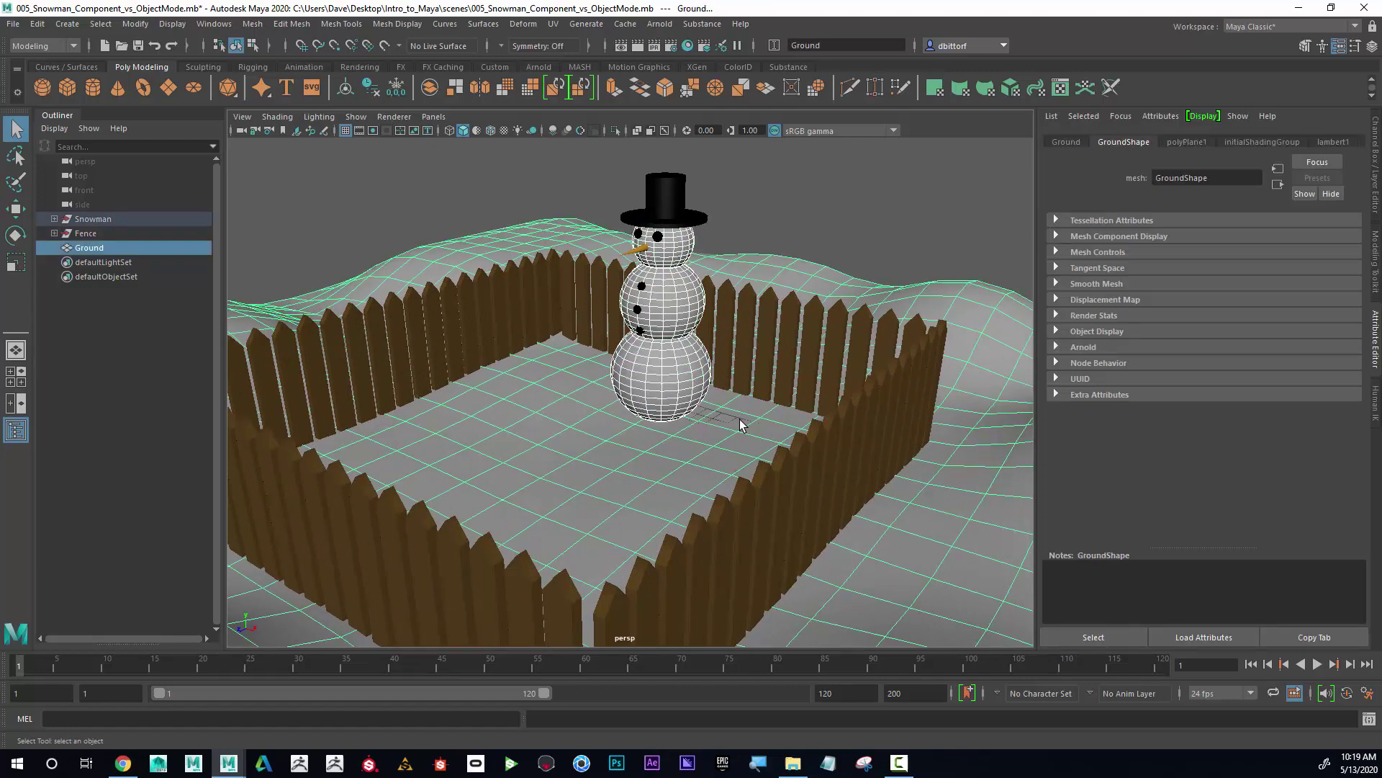
- Assign a new Lambert material to the ground and name it Snow
right_click(741, 425)
mouse_move(773, 753)
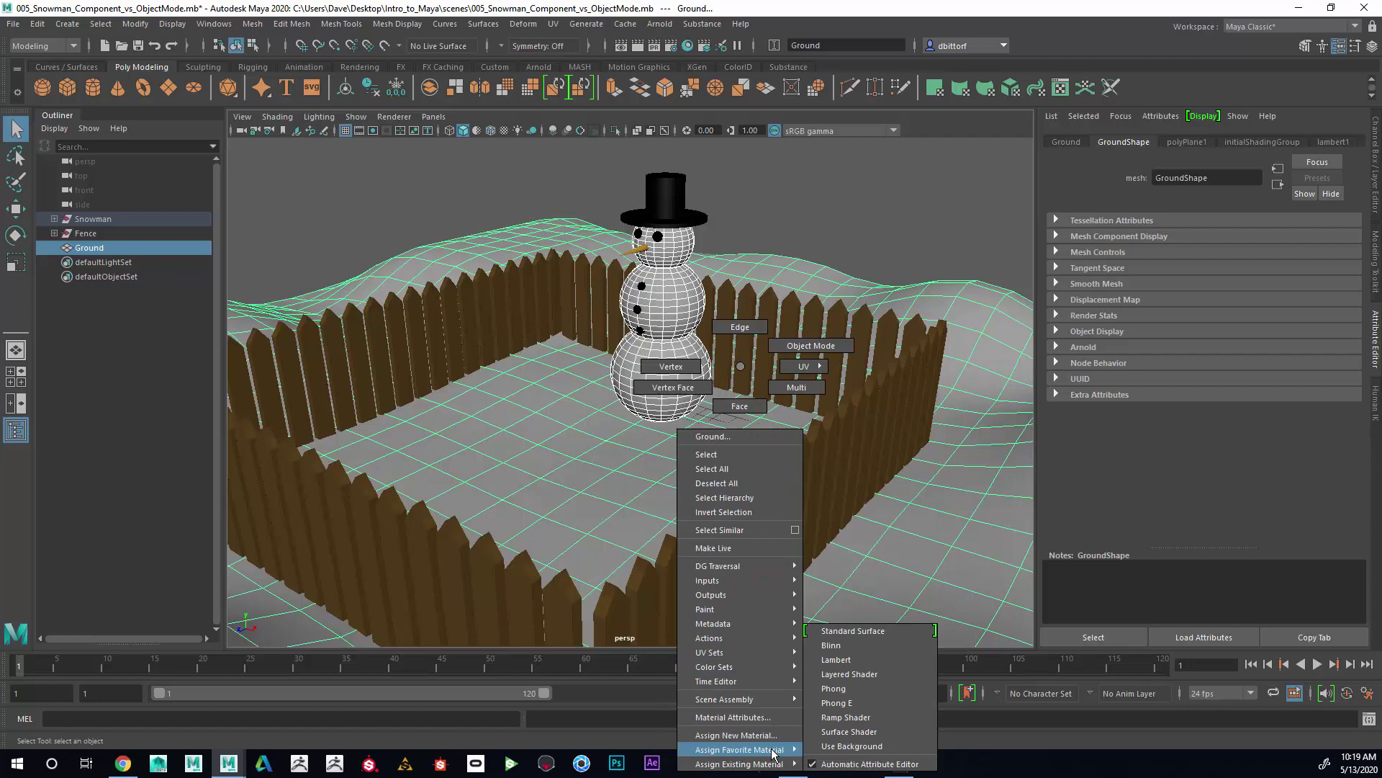
click(864, 660)
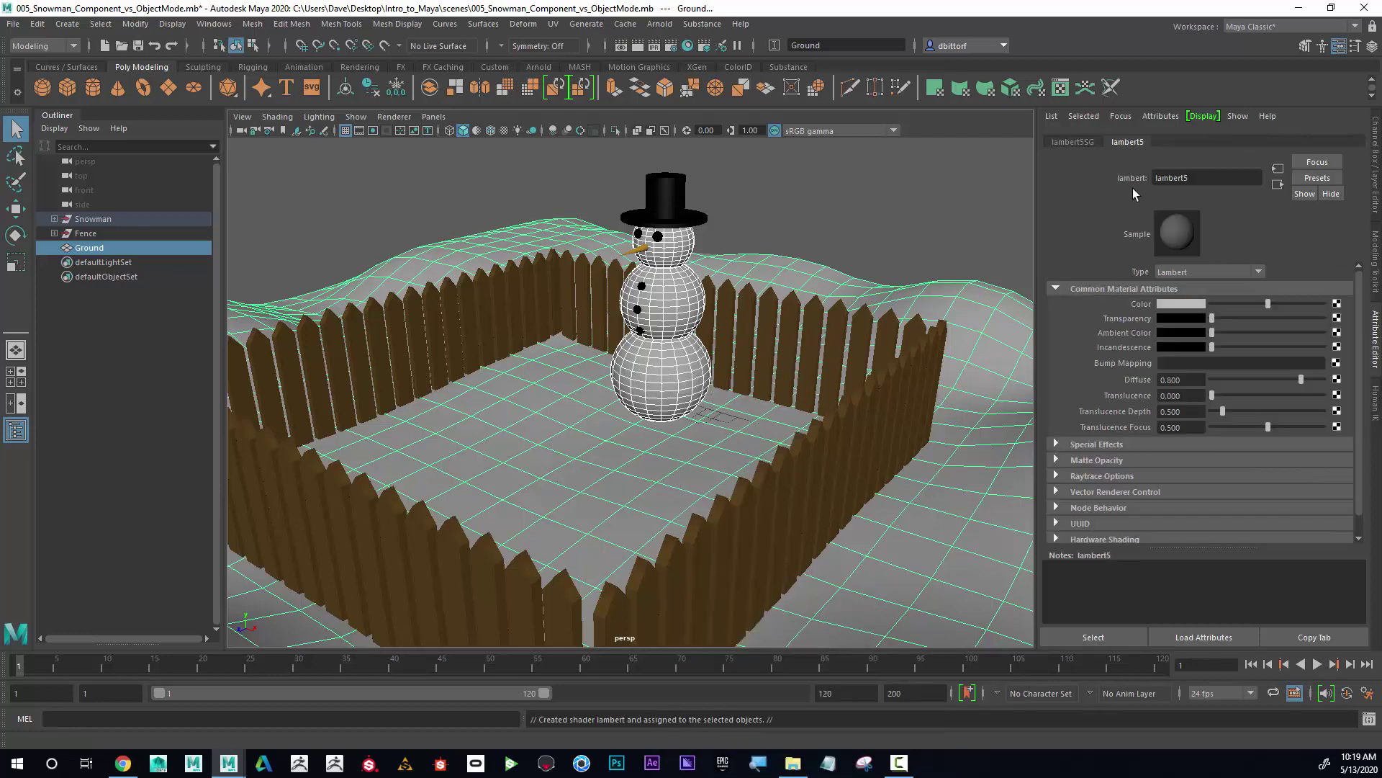
double_click(1217, 180)
text(Snow)
key(Return)
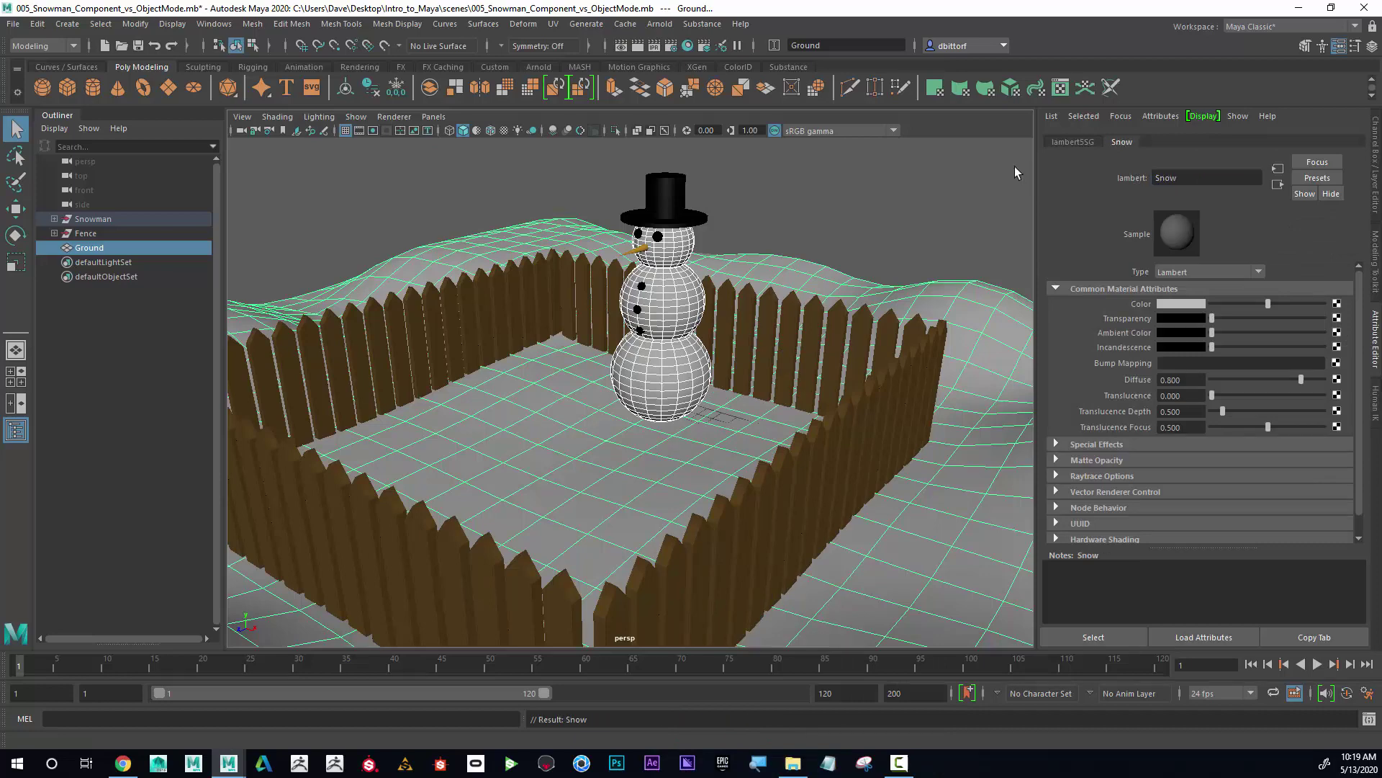
- Lighten the Snow colour to a pale near-white grey (V 0.780), then deselect
click(1171, 310)
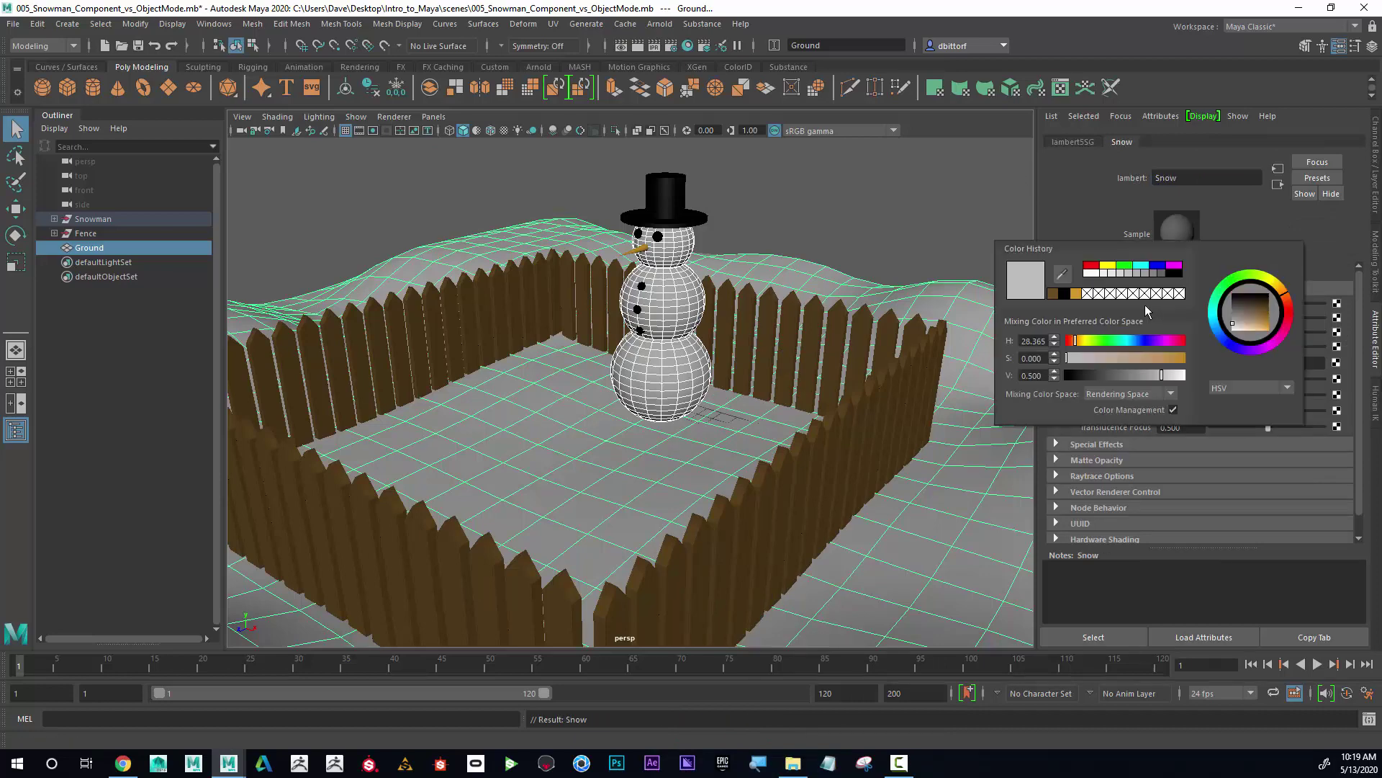
click(1113, 277)
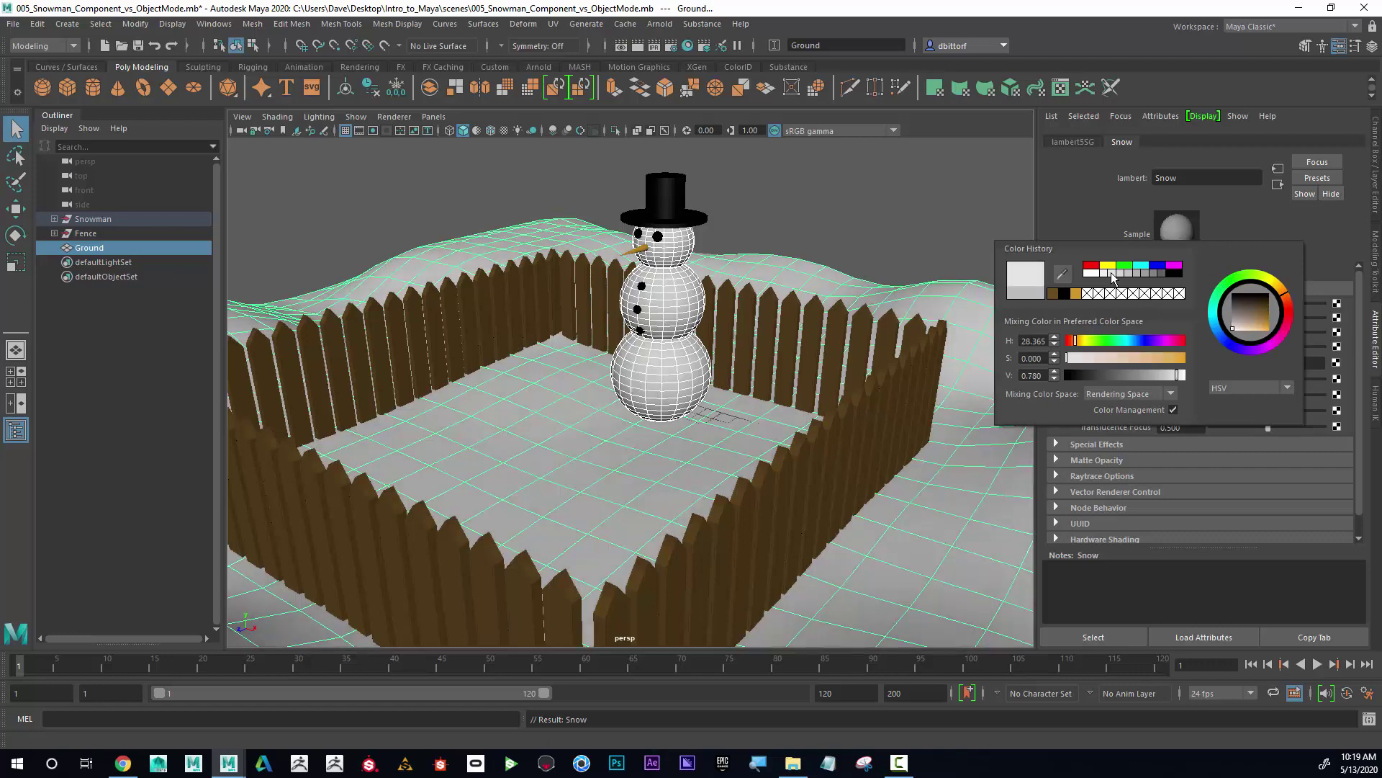
click(851, 162)
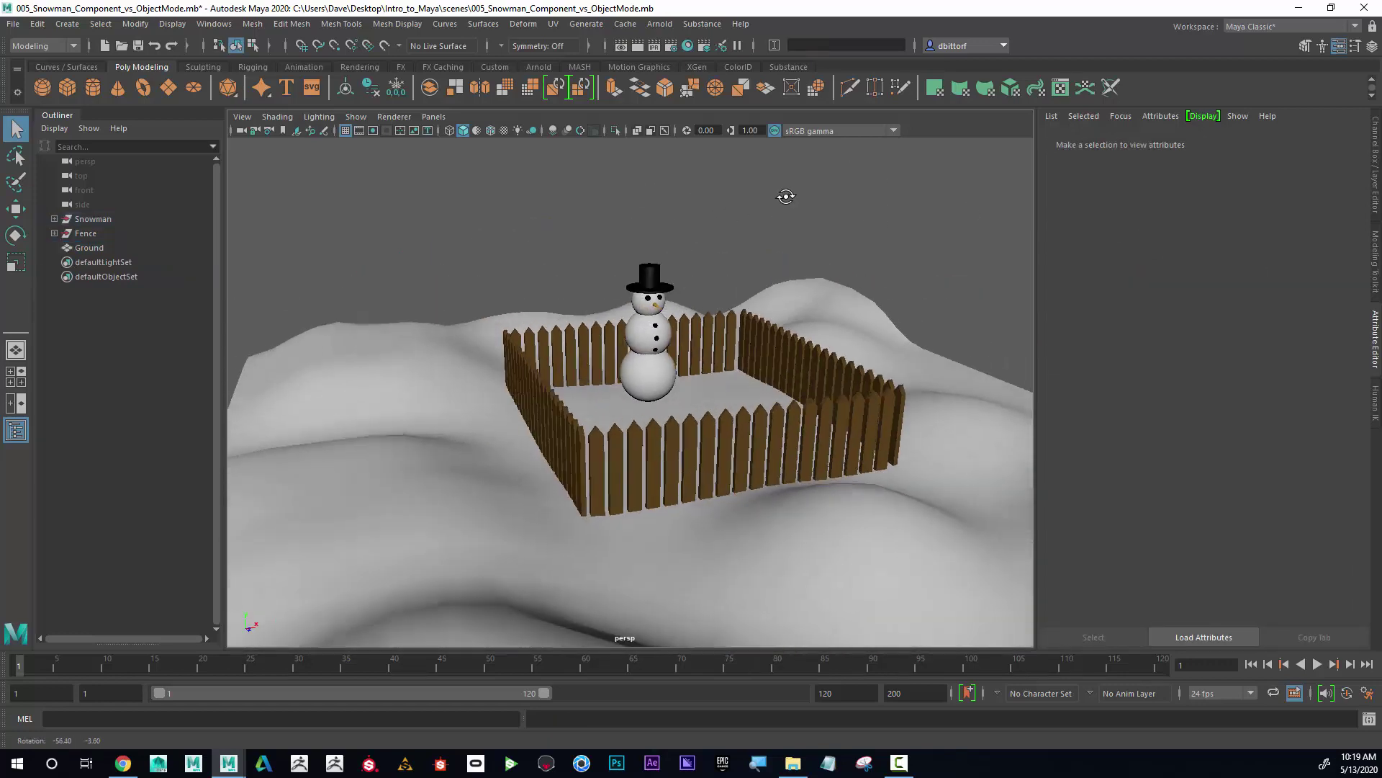